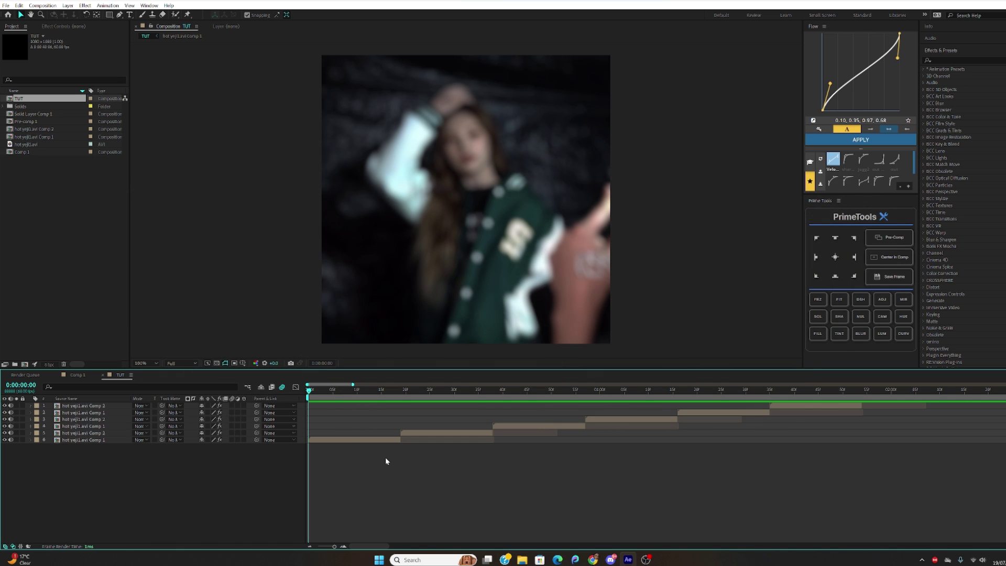
- Scrub through the opening frames of the clips to check the footage
left_click(378, 391)
left_click_drag(387, 397, 412, 397)
key("space")
- Add a new black solid and trim it to end at frame 38
key("ctrl+y")
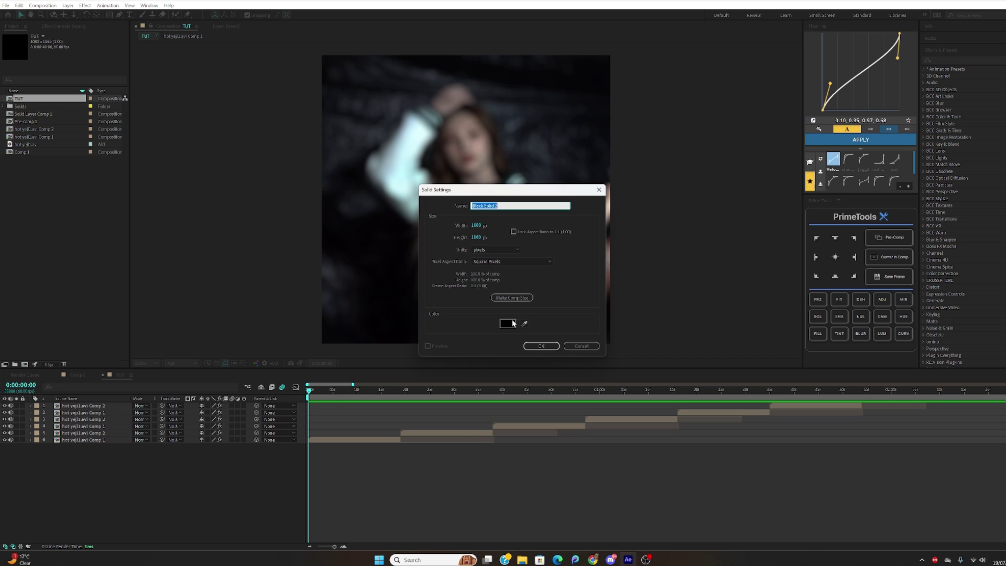
left_click(539, 346)
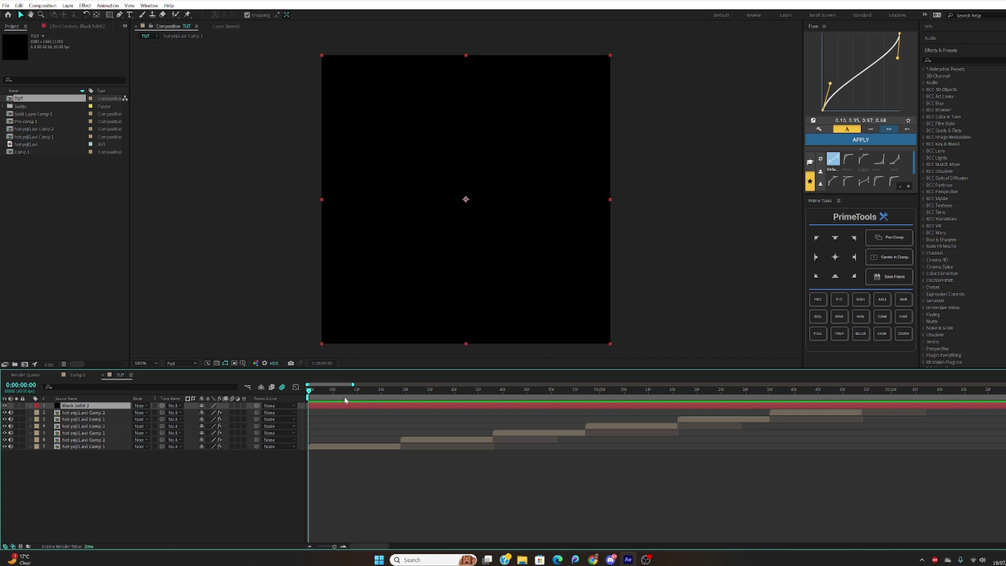
left_click_drag(359, 390, 309, 394)
key("alt+]")
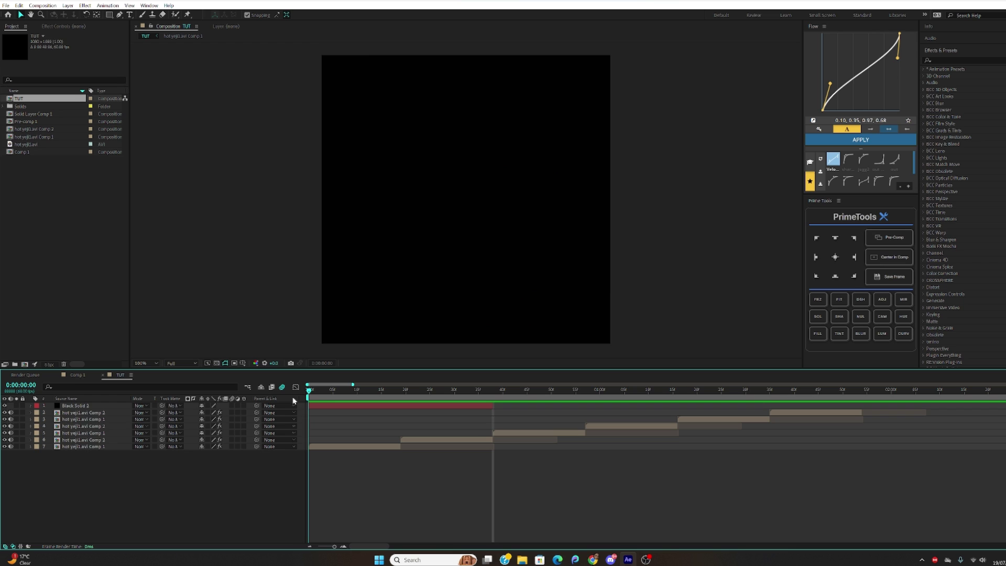
- Apply the CC Jaws effect to the black solid through the effect search
left_click(347, 404)
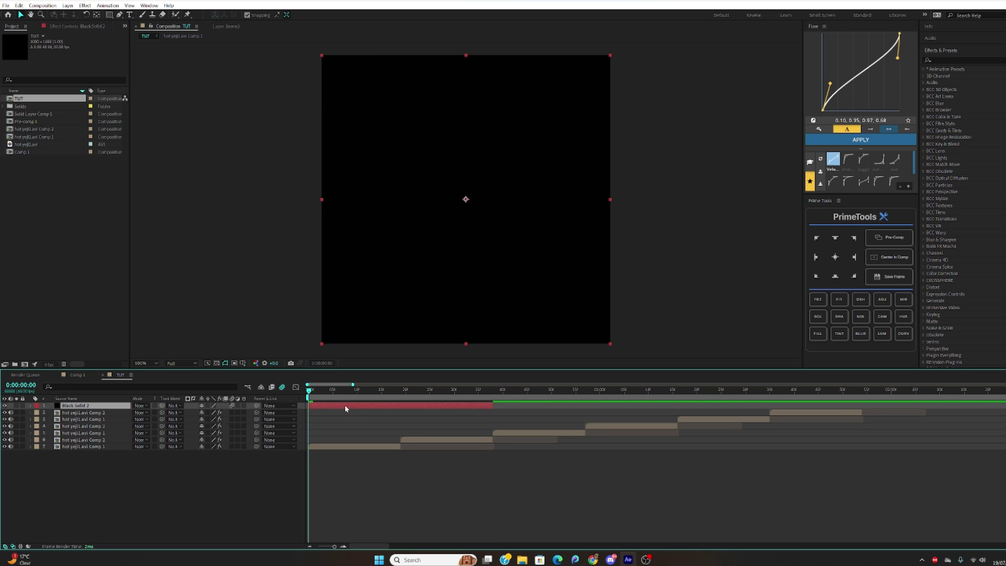
key("ctrl+space")
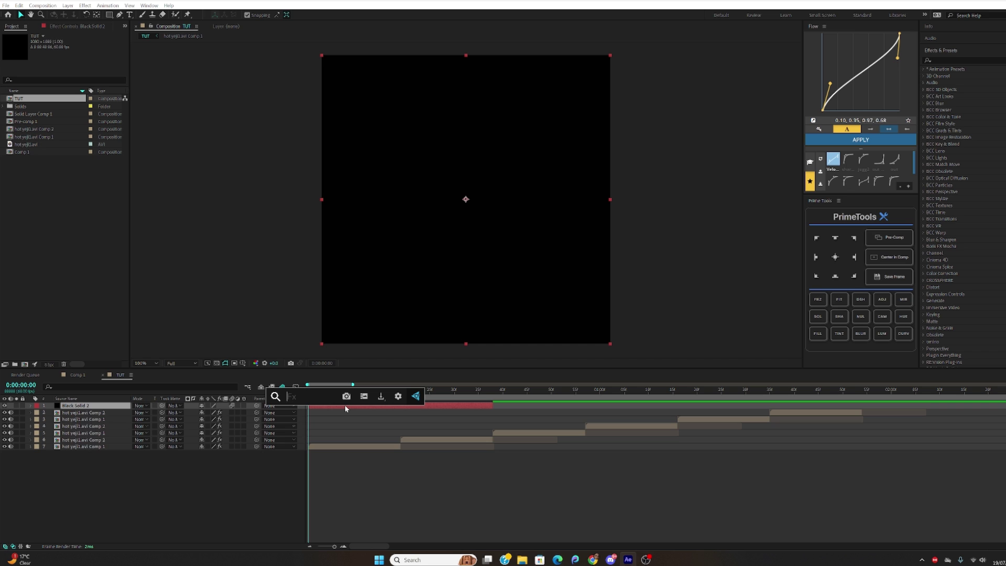
type("cc jaws")
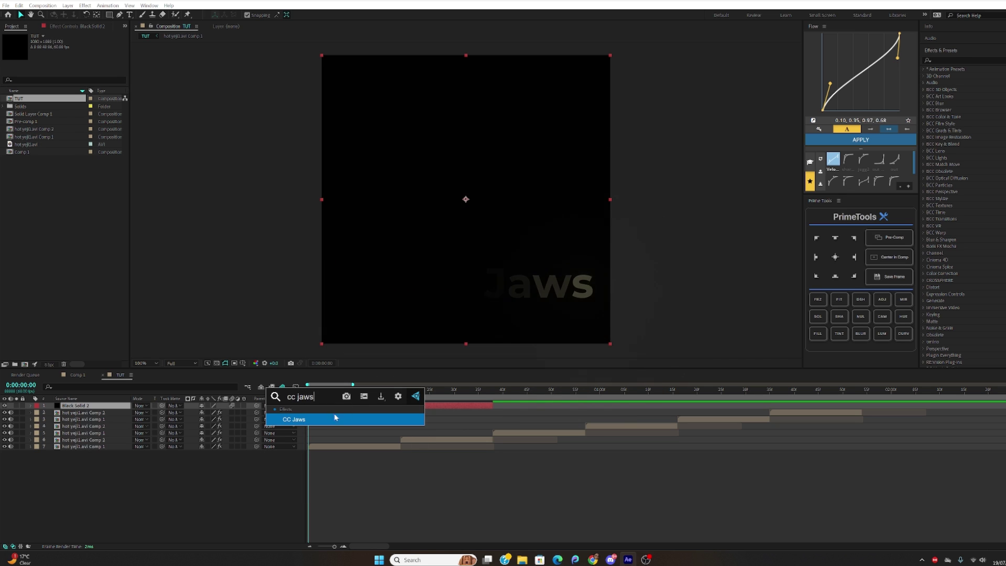
key("Return")
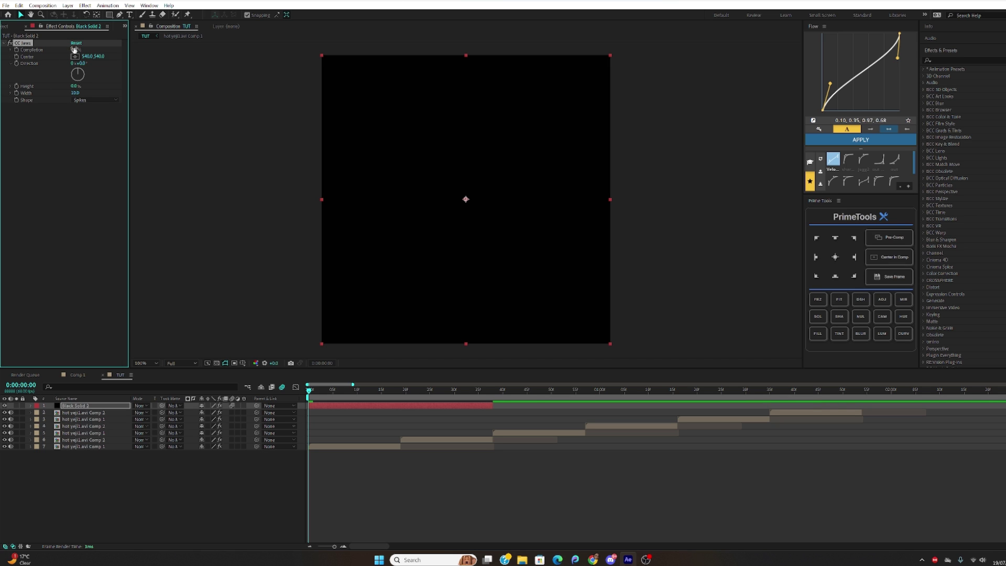
- Keyframe CC Jaws Completion at 100% at frame 0, 75% at frame 19, and 100% at frame 38
left_click_drag(78, 50, 123, 49)
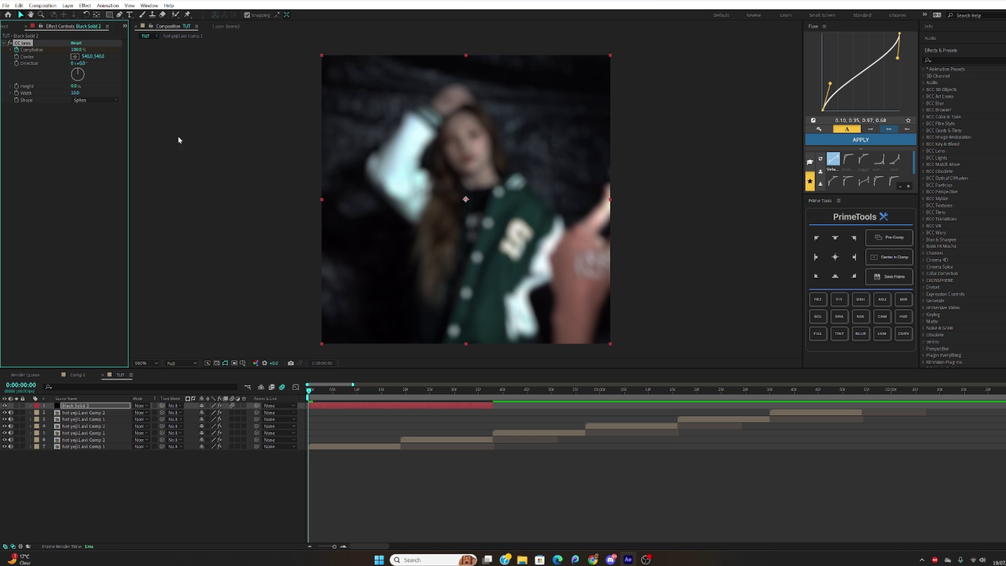
key("u")
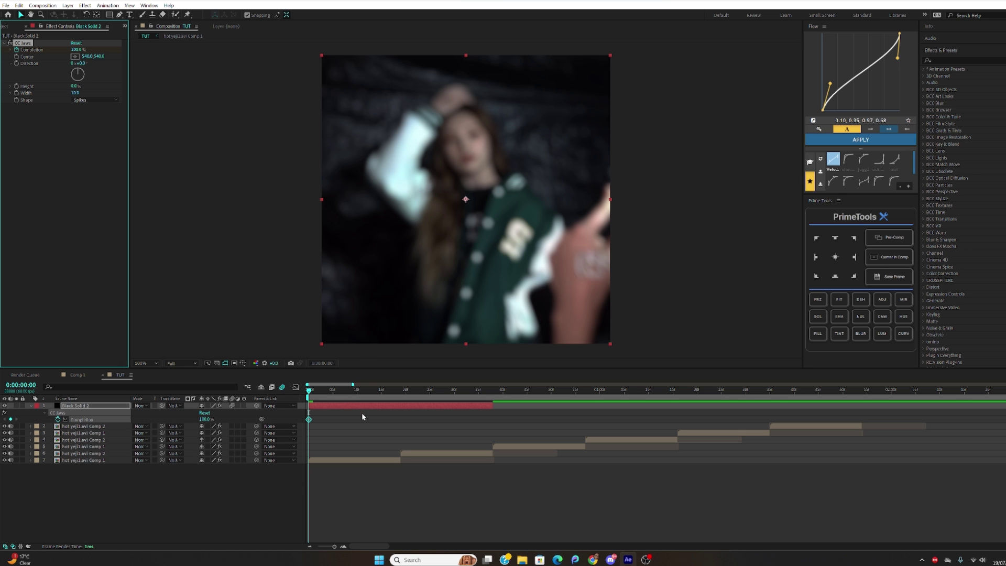
left_click_drag(332, 394, 400, 401)
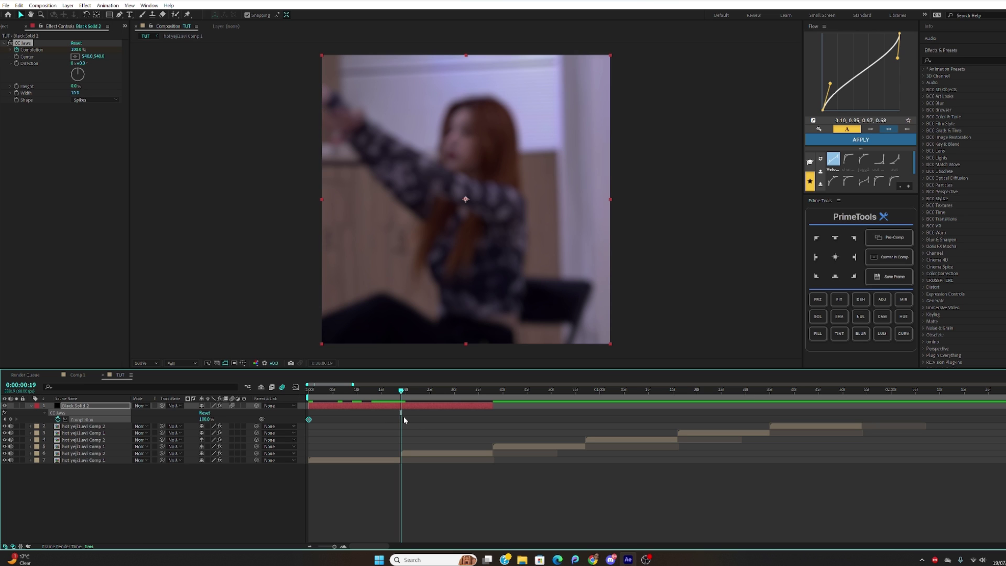
left_click(78, 50)
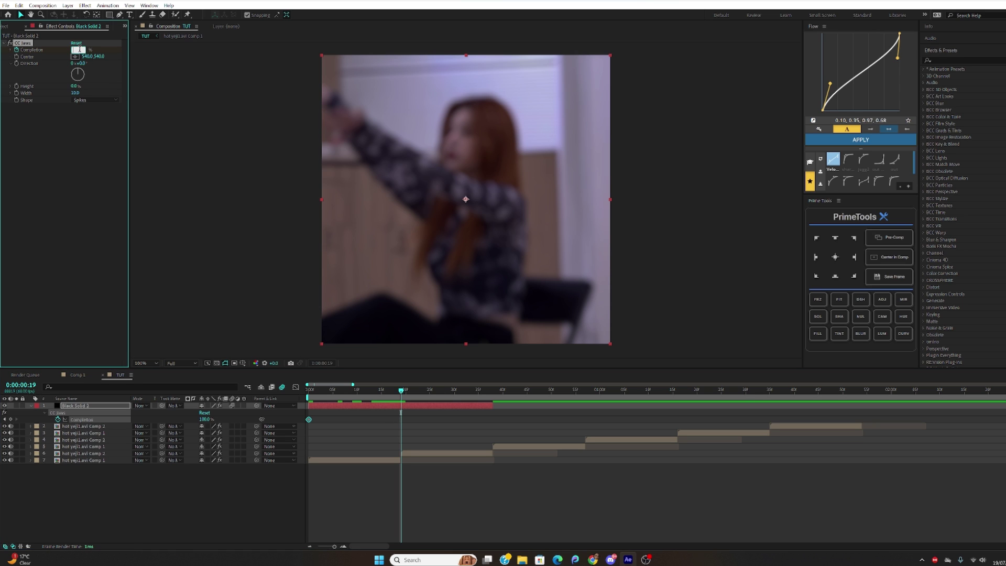
key("Return")
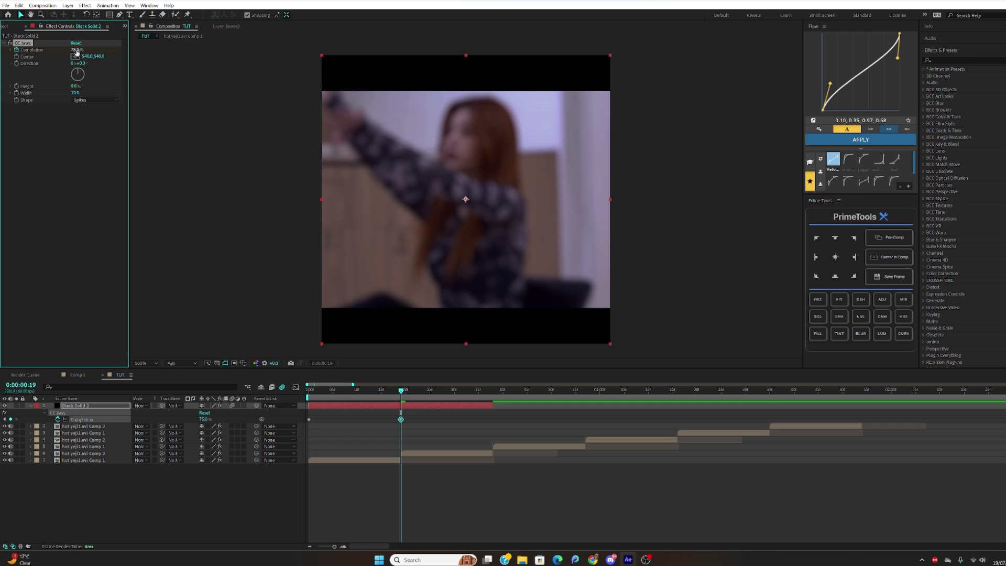
mouse_move(76, 49)
left_mouse_down()
mouse_move(85, 49)
mouse_move(76, 49)
left_mouse_up()
left_click_drag(405, 390, 493, 391)
left_click_drag(76, 50, 90, 50)
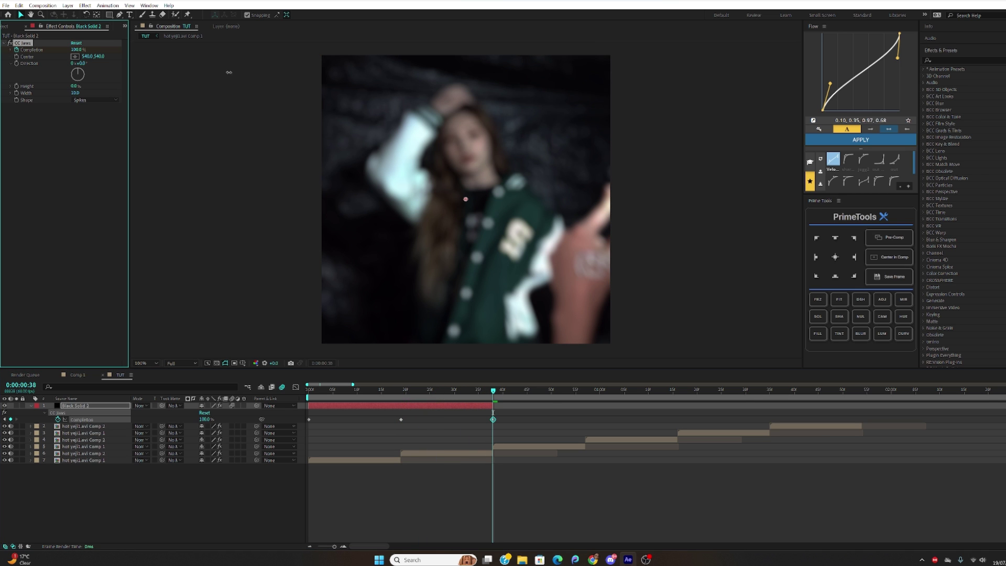
- Preview the border animation from the start, then select all three Completion keyframes
key("Home")
key("space")
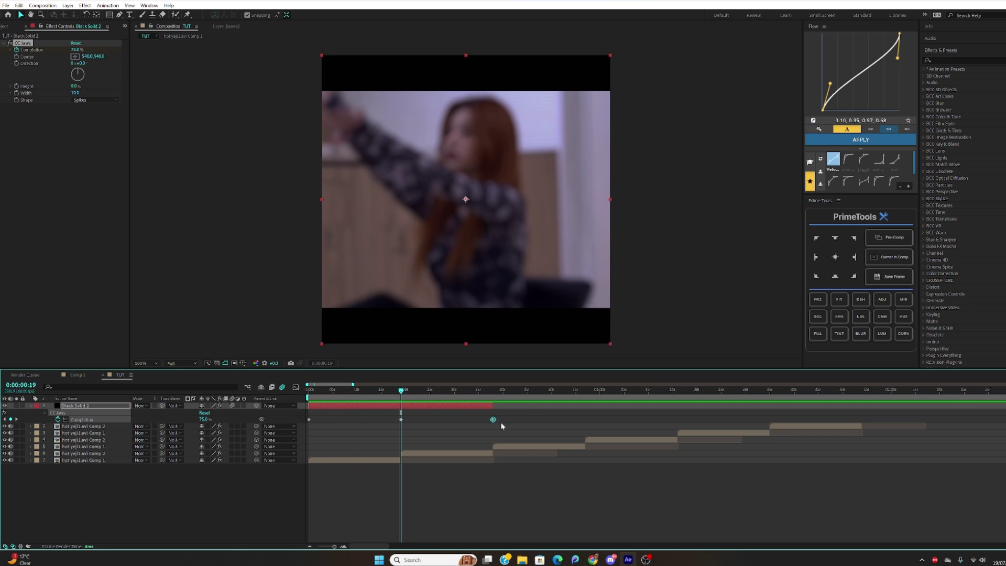
left_click(485, 425)
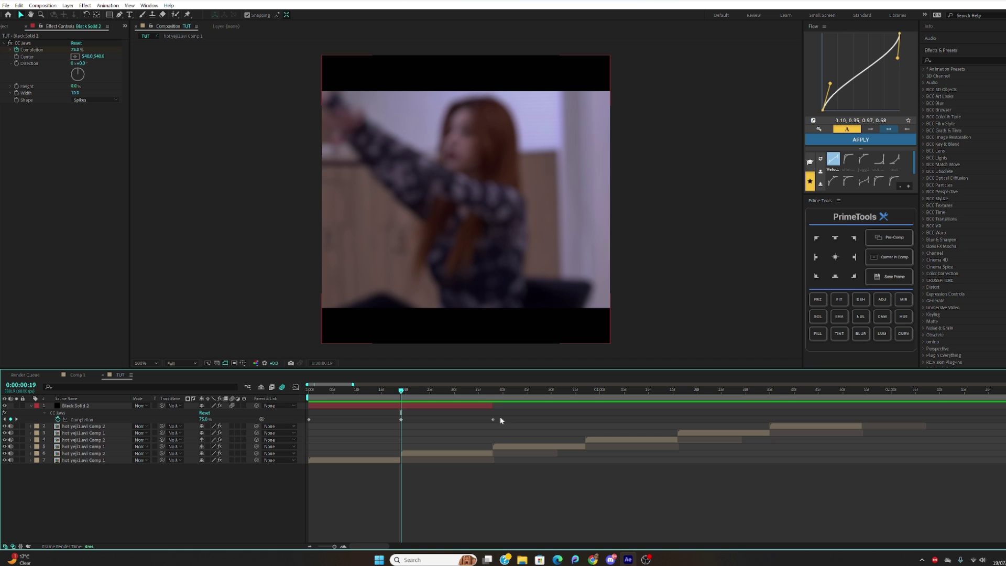
left_click_drag(504, 418, 305, 427)
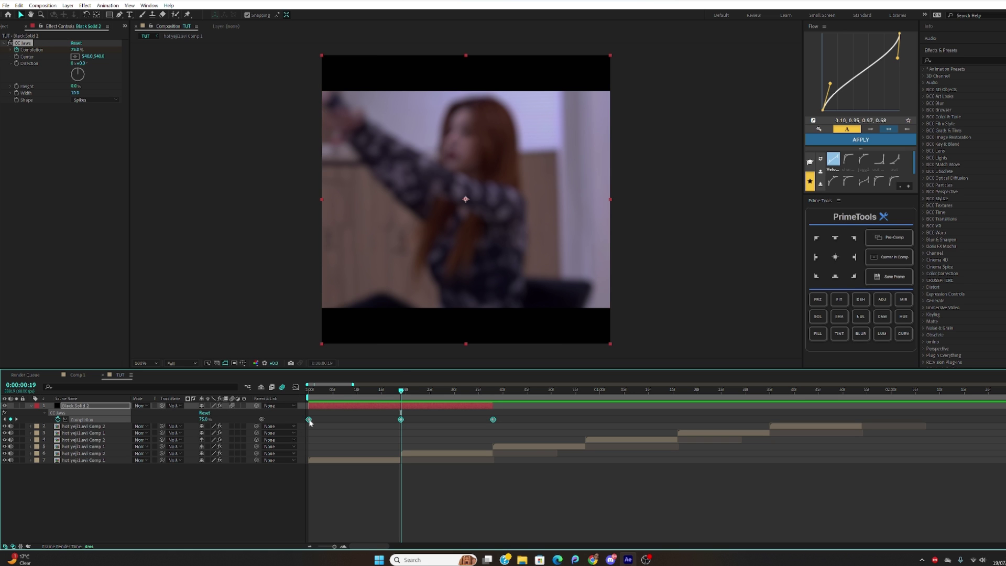
- Apply Easy Ease to the three Completion keyframes
right_click(309, 421)
mouse_move(335, 417)
left_click(435, 440)
- In the Graph Editor, drag the Bezier handles so the curve plunges sharply into the frame-19 keyframe
left_click(295, 387)
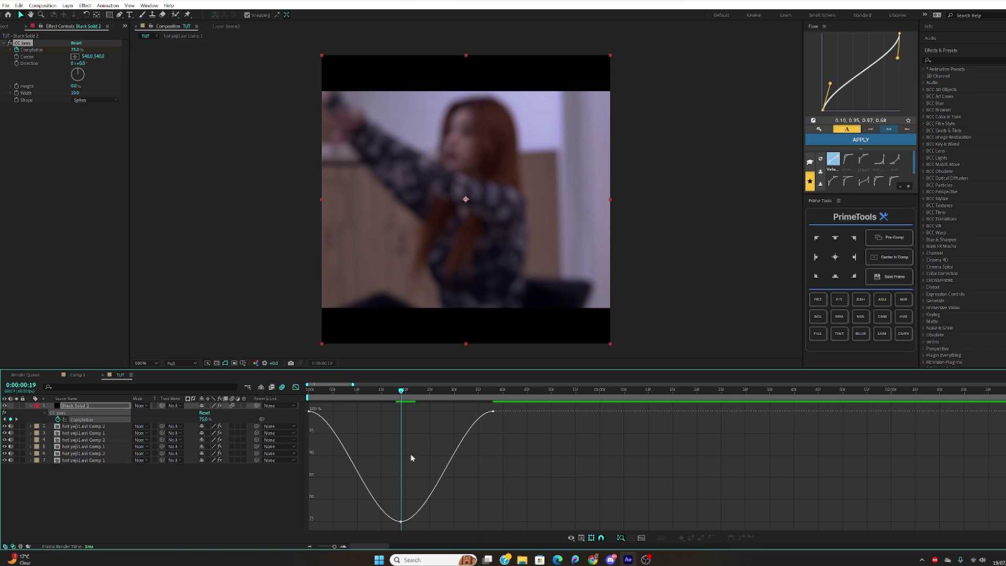
left_click_drag(495, 404, 338, 545)
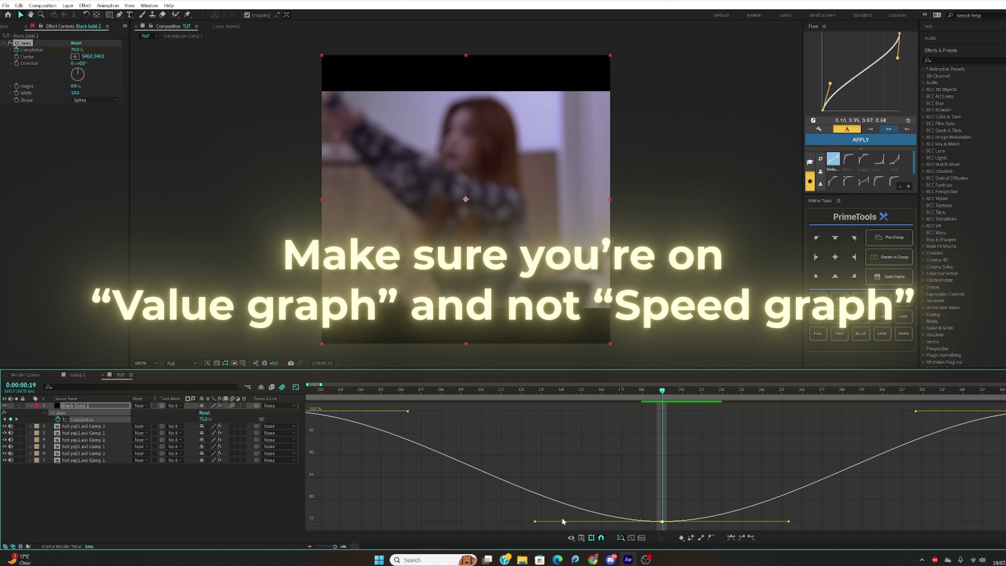
left_click_drag(535, 521, 650, 457)
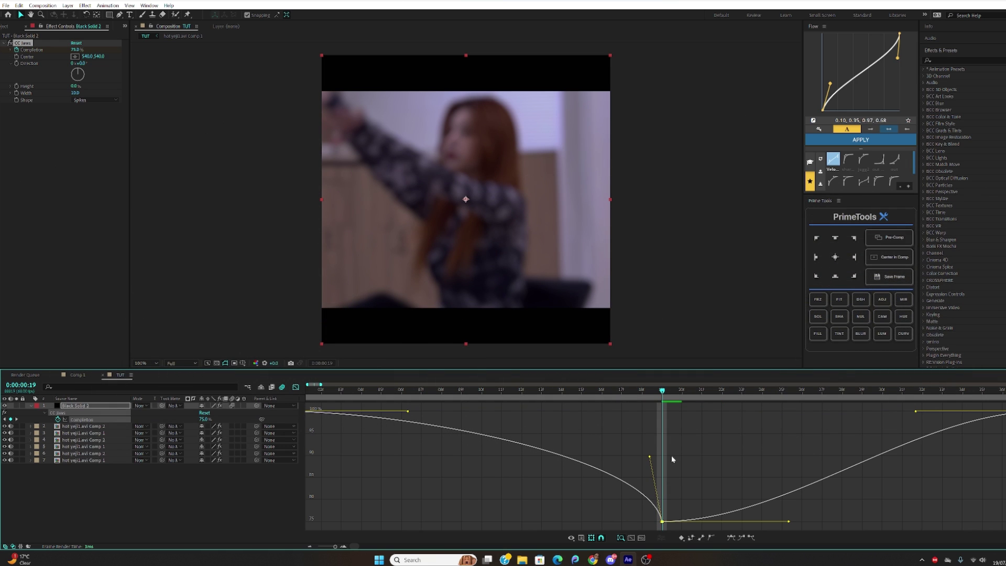
left_click_drag(788, 521, 672, 490)
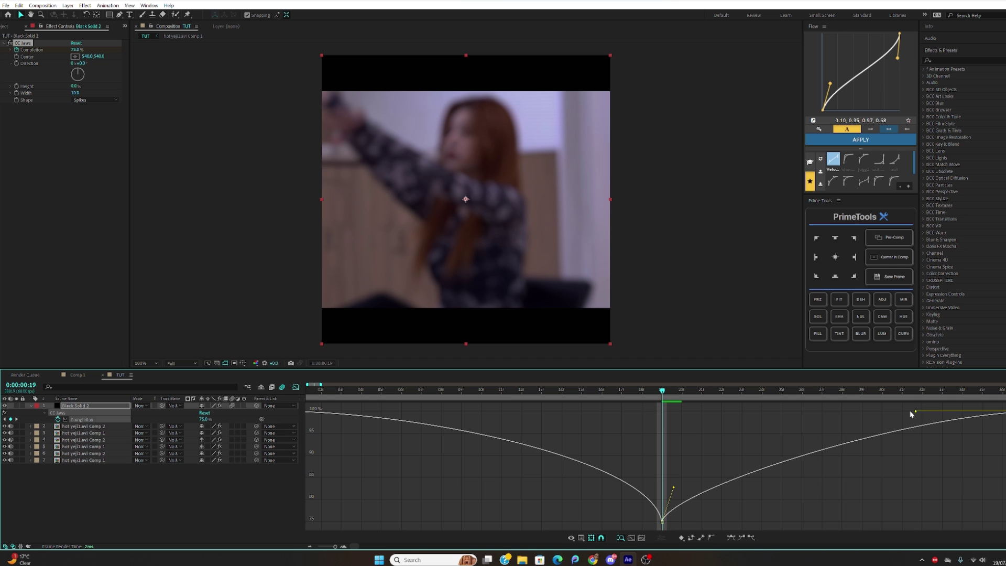
left_click_drag(911, 411, 793, 411)
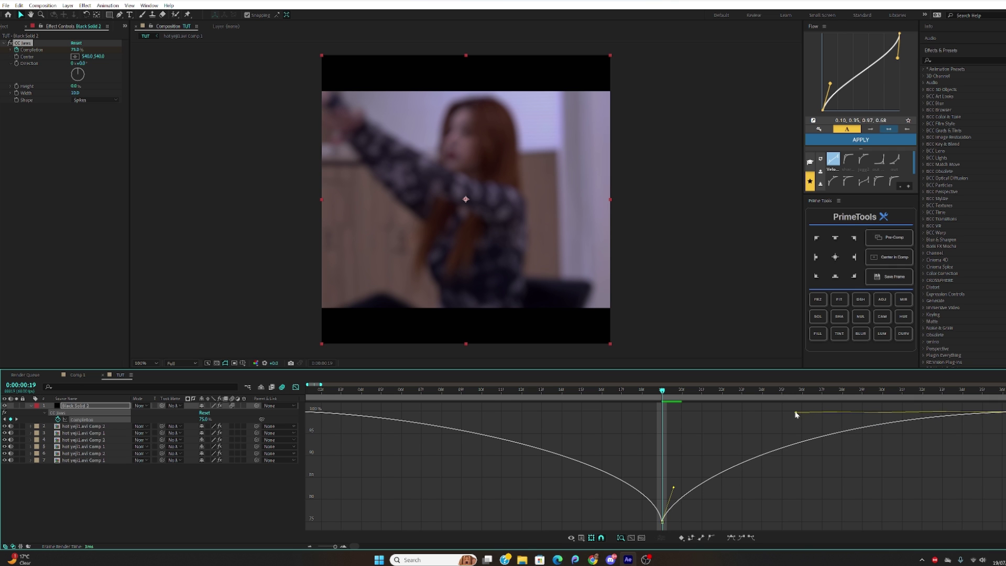
- Preview the eased borders in the layer view and scrub to frame 0:00:00:25, mid-transition
key("space")
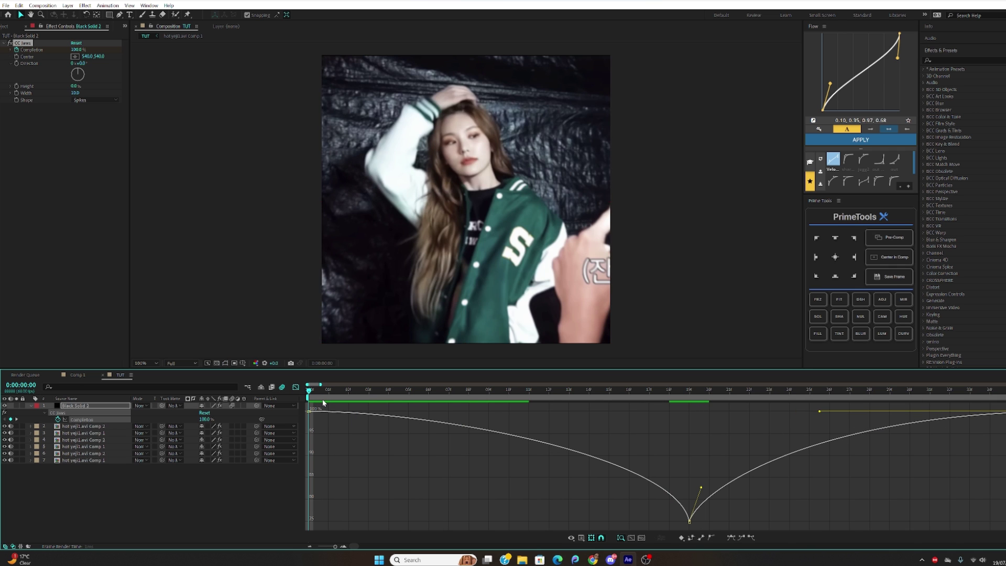
left_click(296, 388)
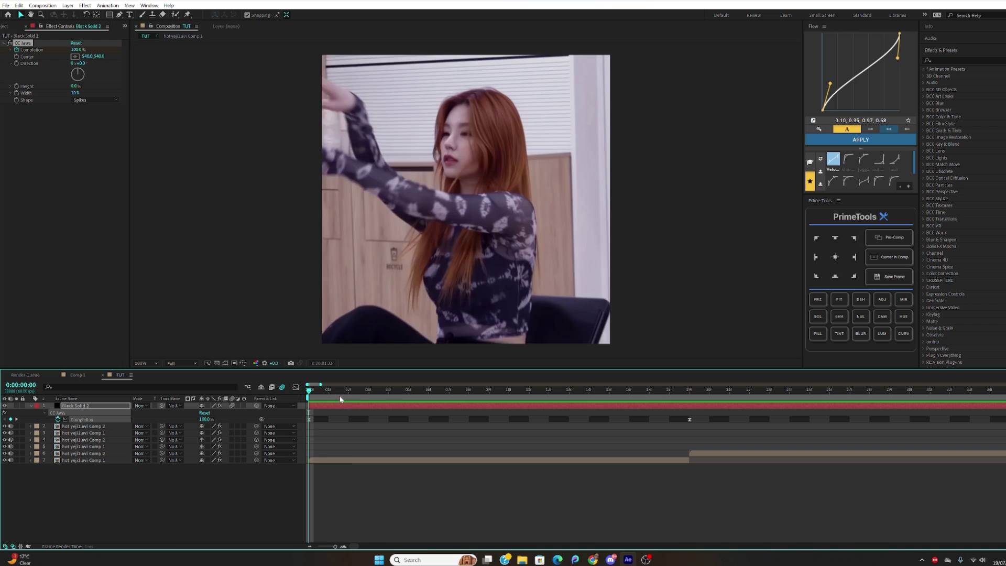
left_click_drag(331, 545, 328, 544)
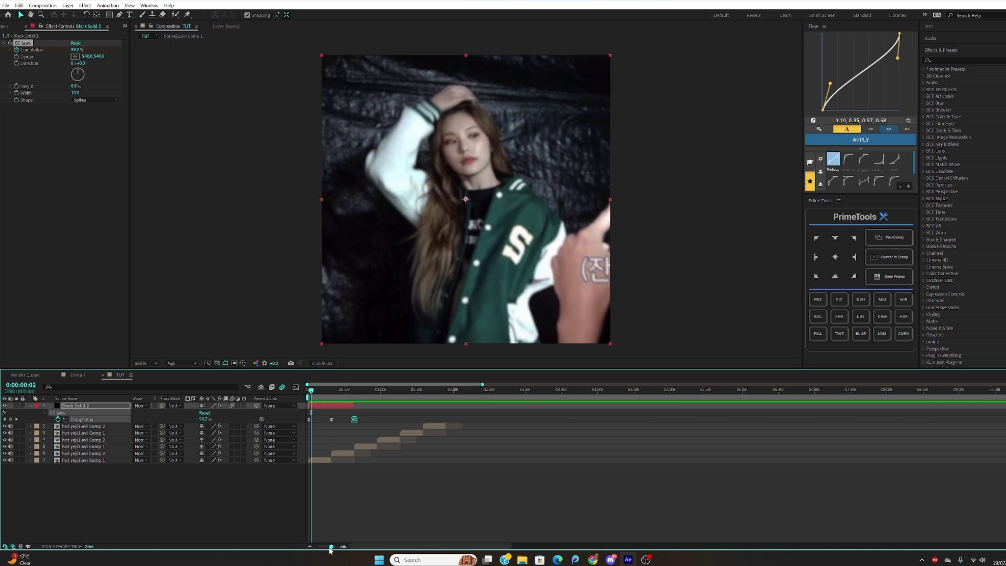
left_click(309, 390)
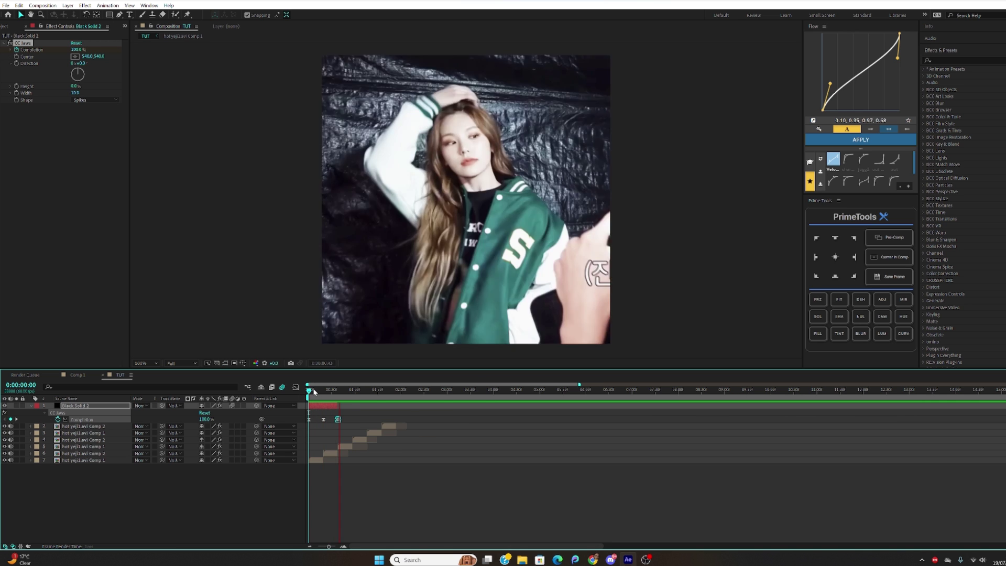
left_click_drag(309, 392, 323, 414)
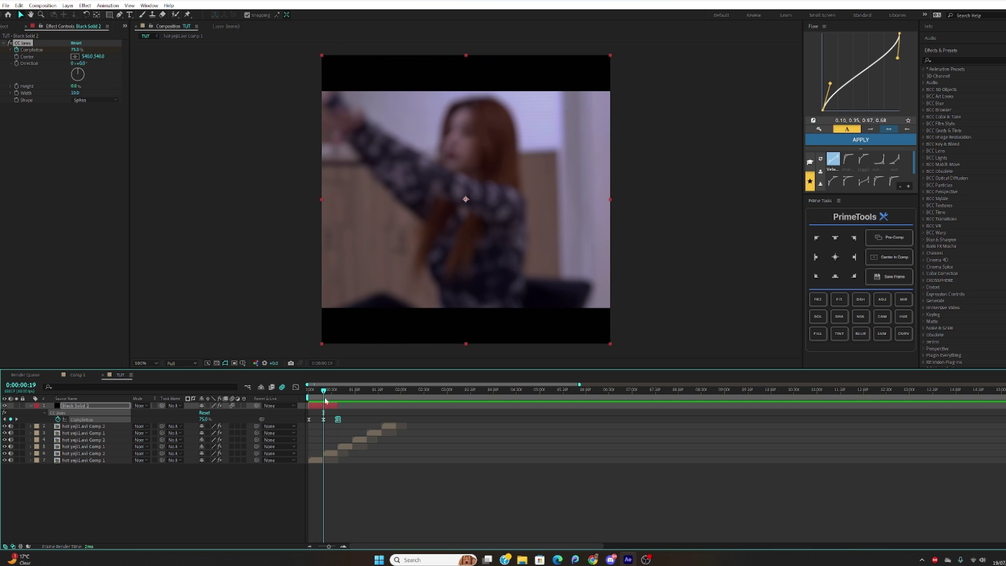
left_click_drag(327, 546, 331, 544)
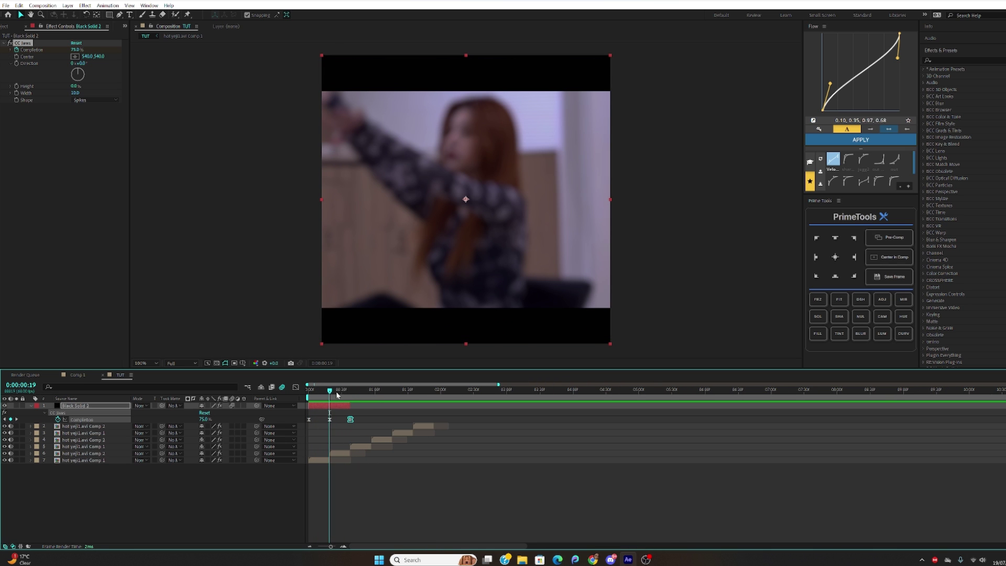
left_click(337, 395)
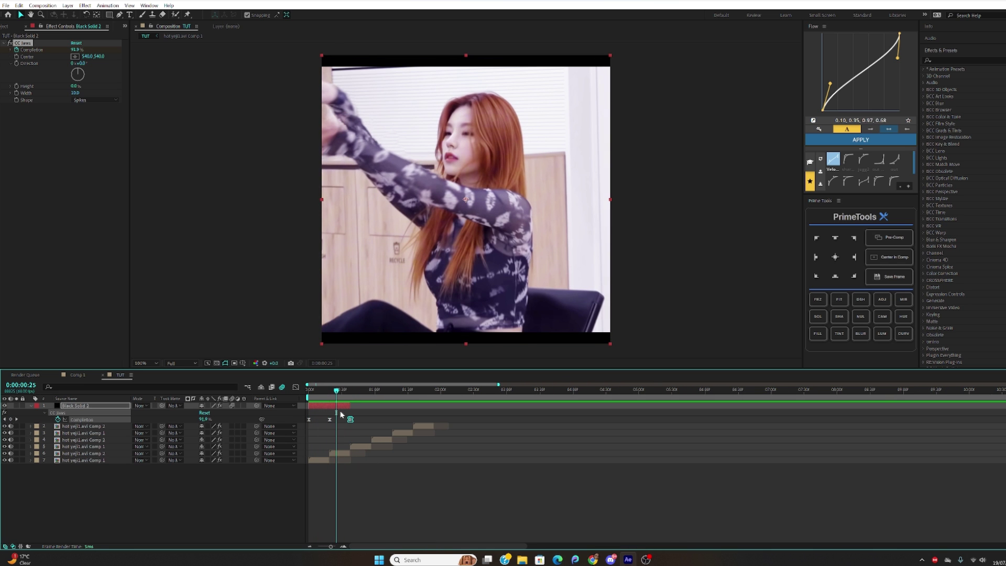
- Set the CC Jaws Direction to 90° and preview the side-closing transition
left_click(83, 63)
type("90")
key("Return")
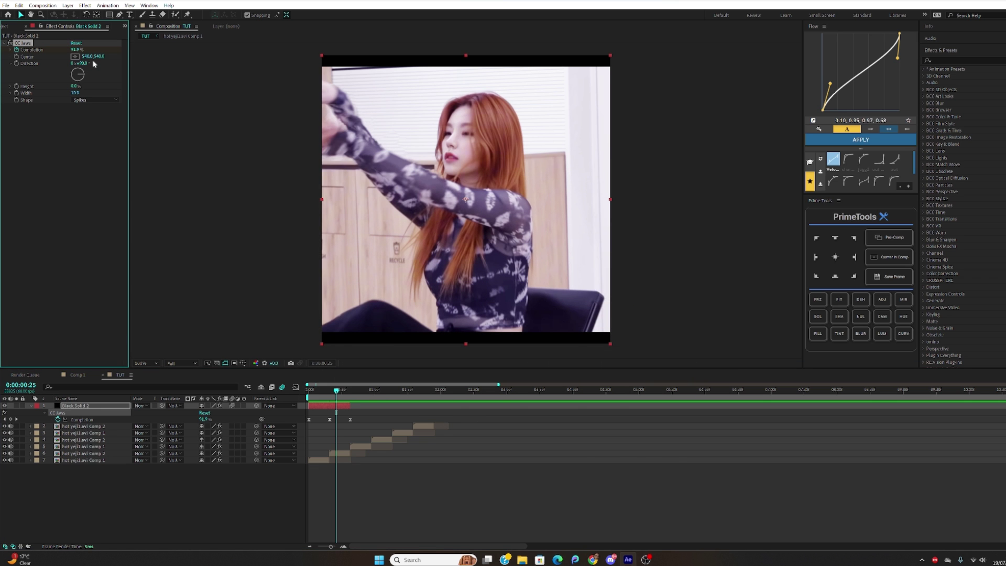
key("space")
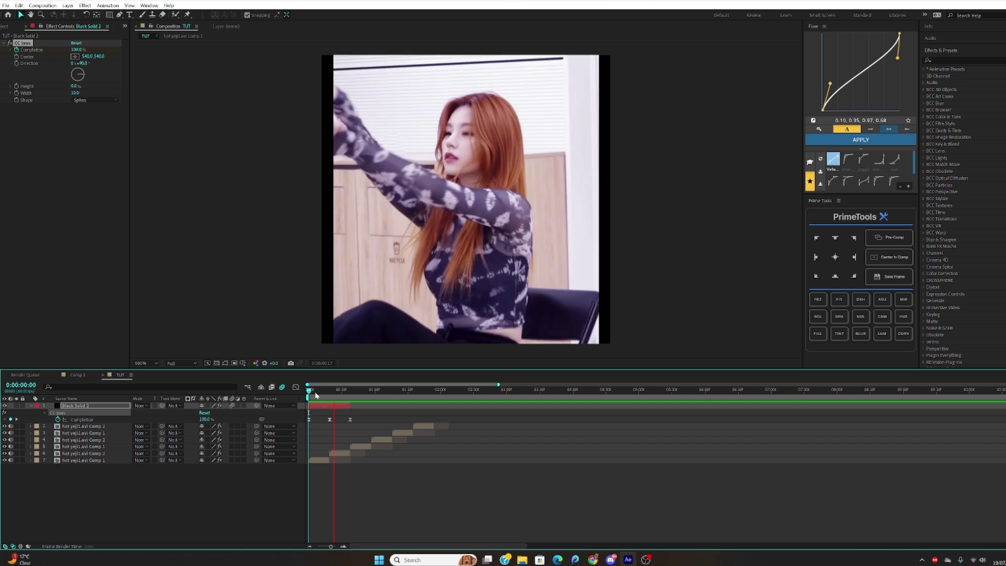
left_click_drag(309, 394, 350, 396)
- Duplicate Black Solid 2, move the copy to the next cut, and set its Direction to 0°
left_click(449, 451)
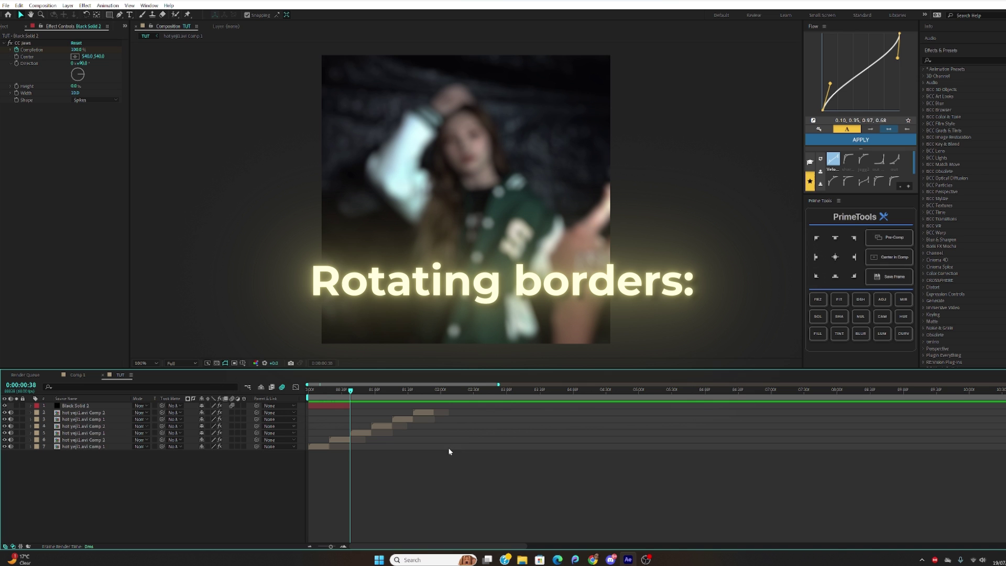
left_click(335, 406)
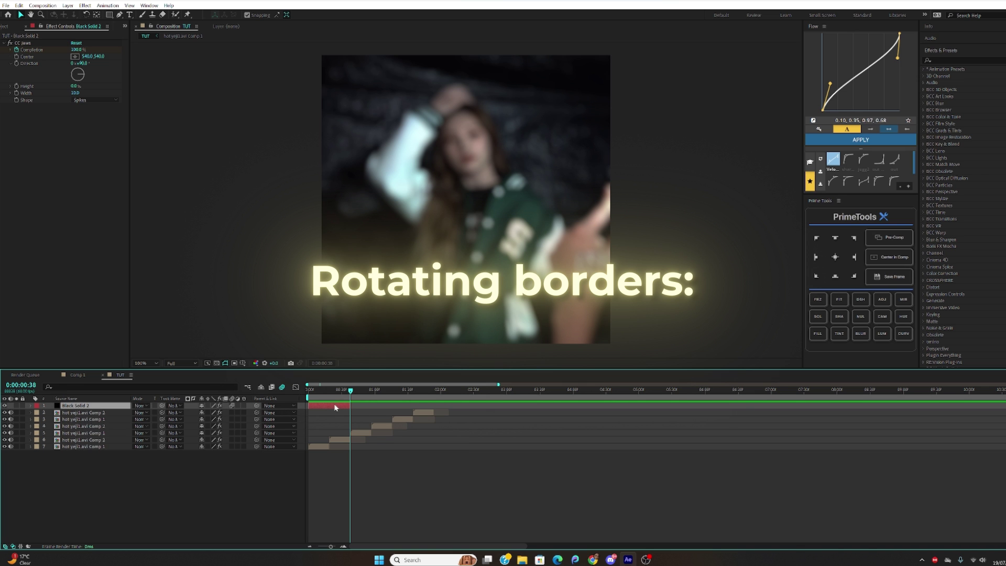
key("ctrl+d")
left_click_drag(336, 406, 383, 401)
left_click(82, 63)
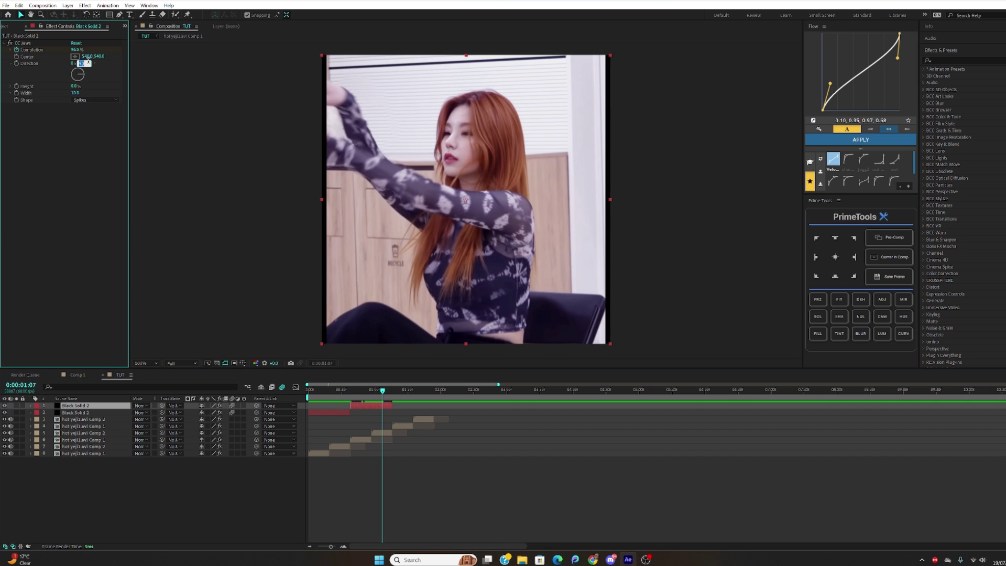
type("0")
key("Return")
- Keyframe Direction at the transition start and set a new Direction value at 0:00:01:14
left_click_drag(382, 393, 351, 401)
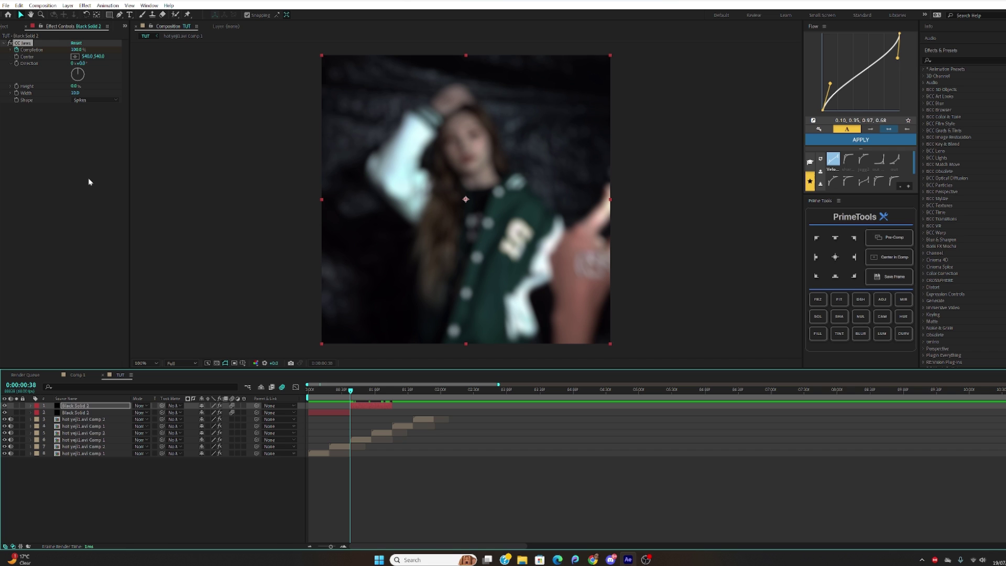
left_click(16, 64)
key("u")
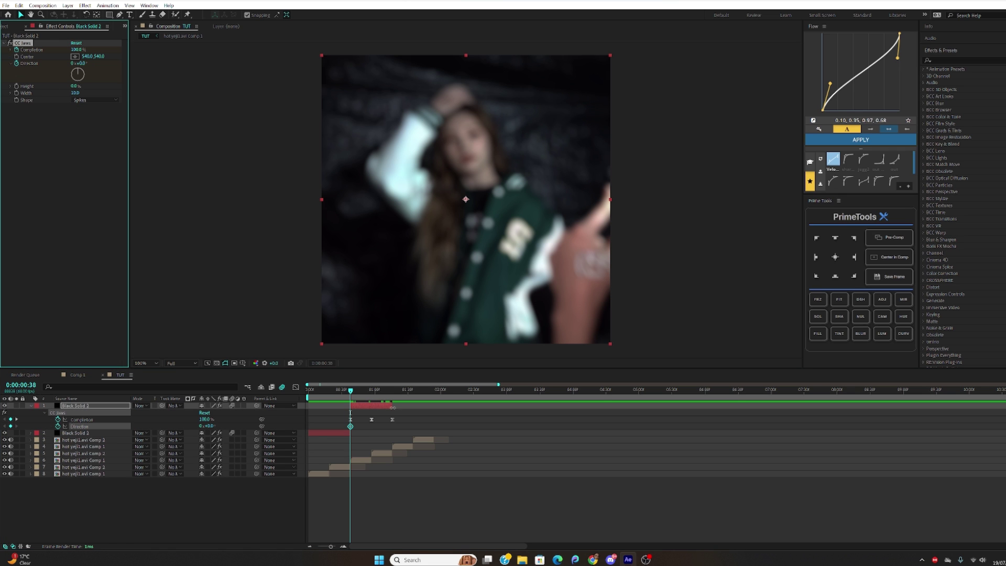
left_click_drag(377, 394, 390, 389)
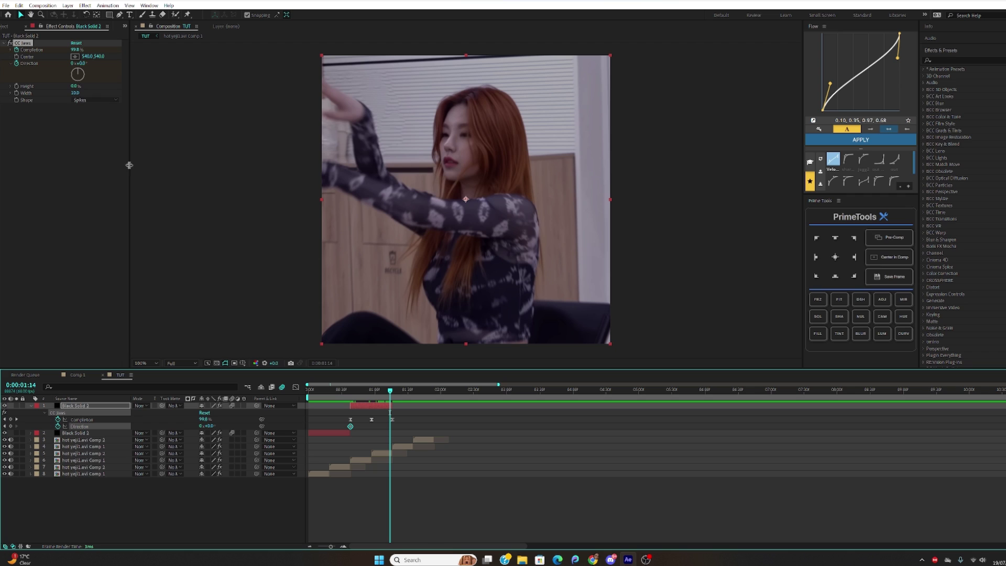
left_click(88, 65)
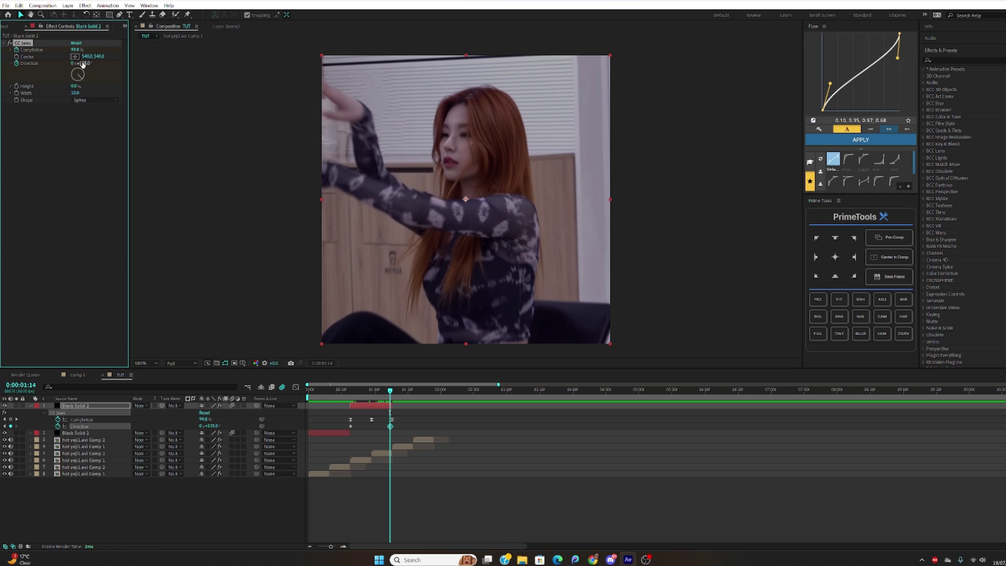
- Select both Direction keyframes, zoom in around the transition, and show the Direction curve graph
left_click(392, 425)
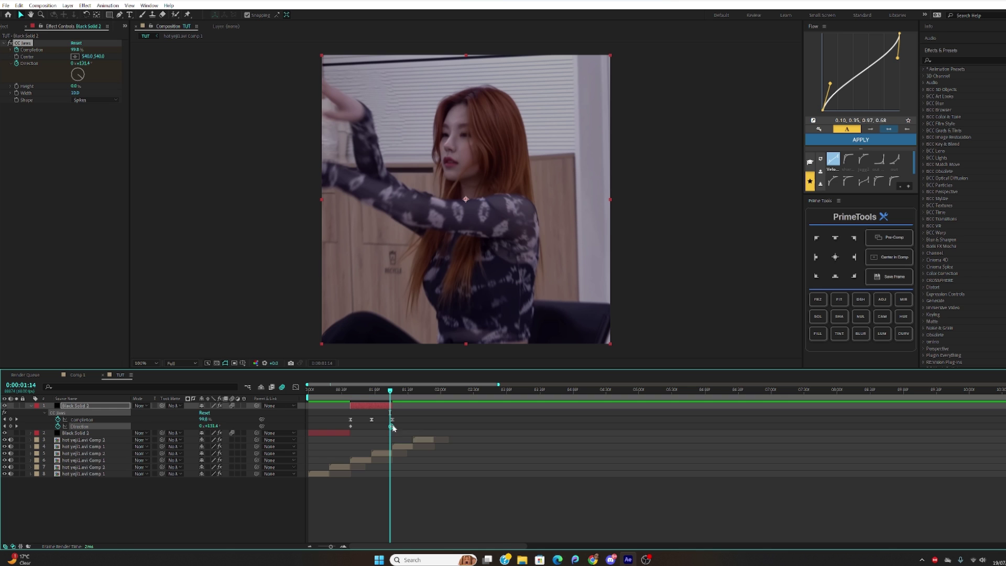
left_click(338, 390)
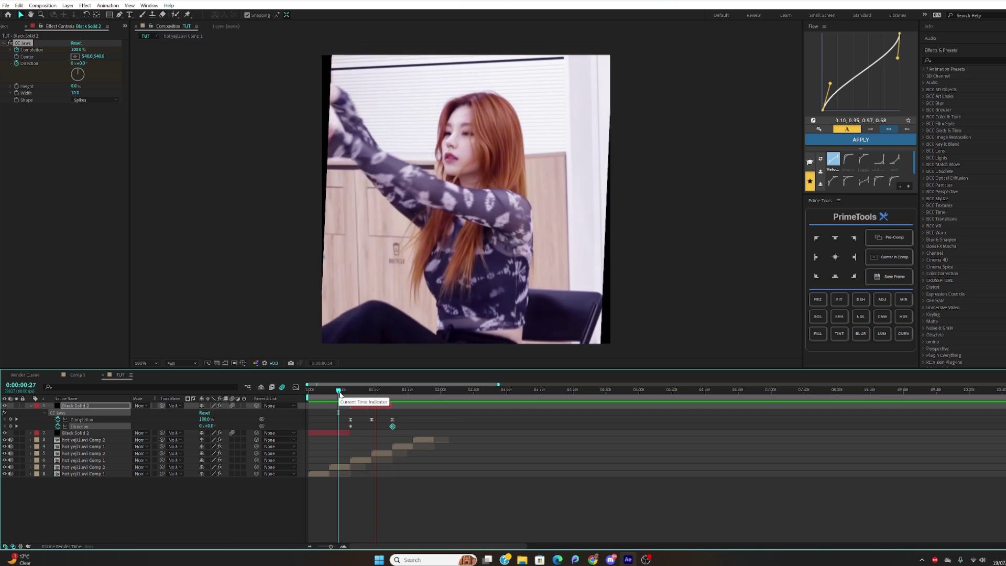
left_click_drag(339, 393, 374, 430)
left_click(349, 427, "shift")
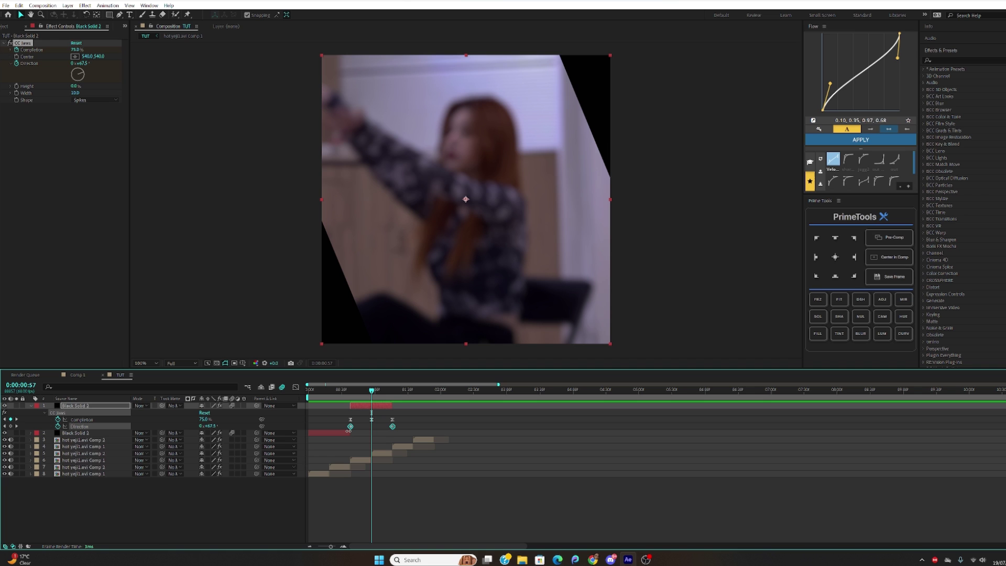
left_click(372, 390)
left_click_drag(332, 546, 335, 546)
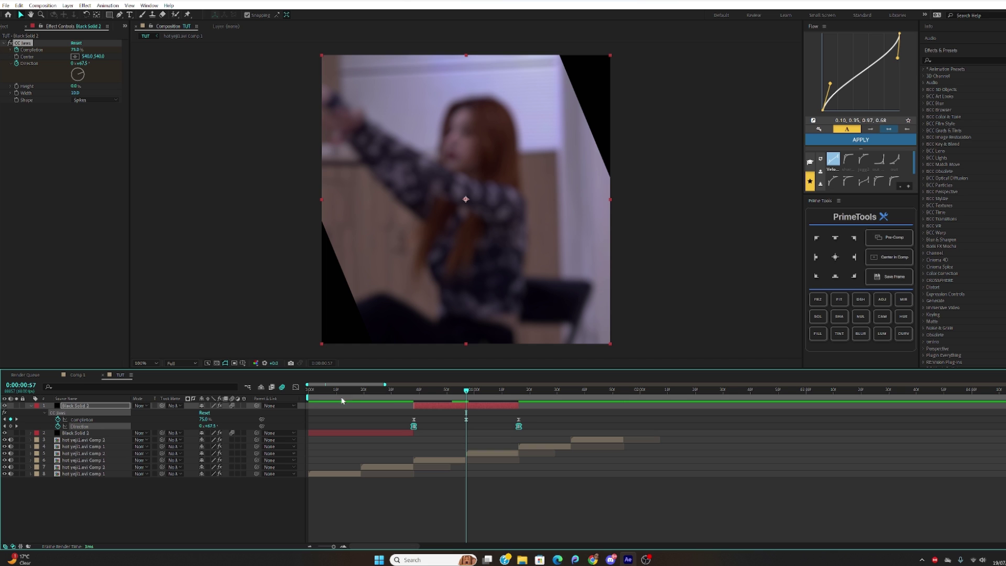
left_click(296, 388)
- Lengthen the Direction curve's handles out of the start and into the final keyframe, then check the result
left_click_drag(573, 484, 334, 546)
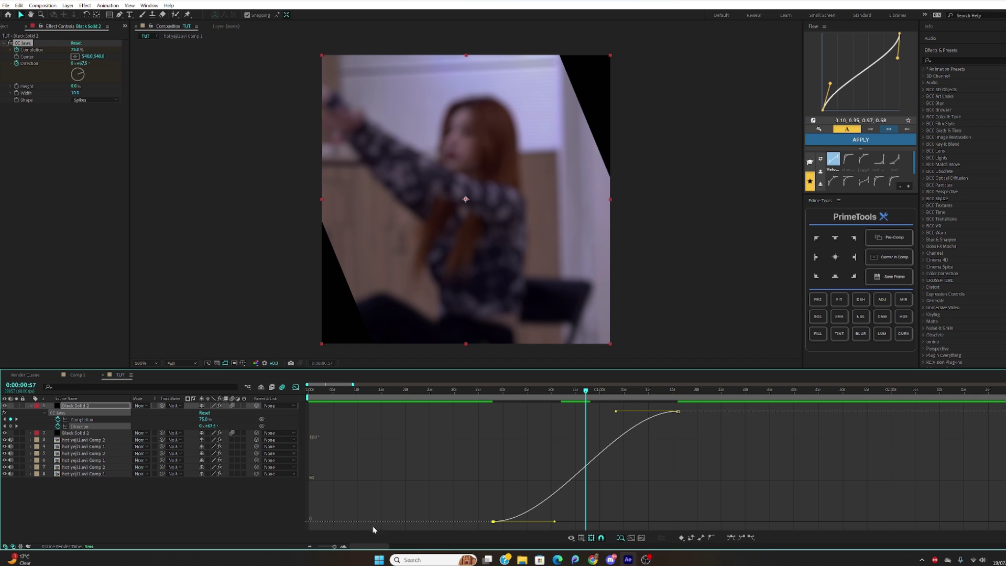
left_click_drag(615, 413, 552, 413)
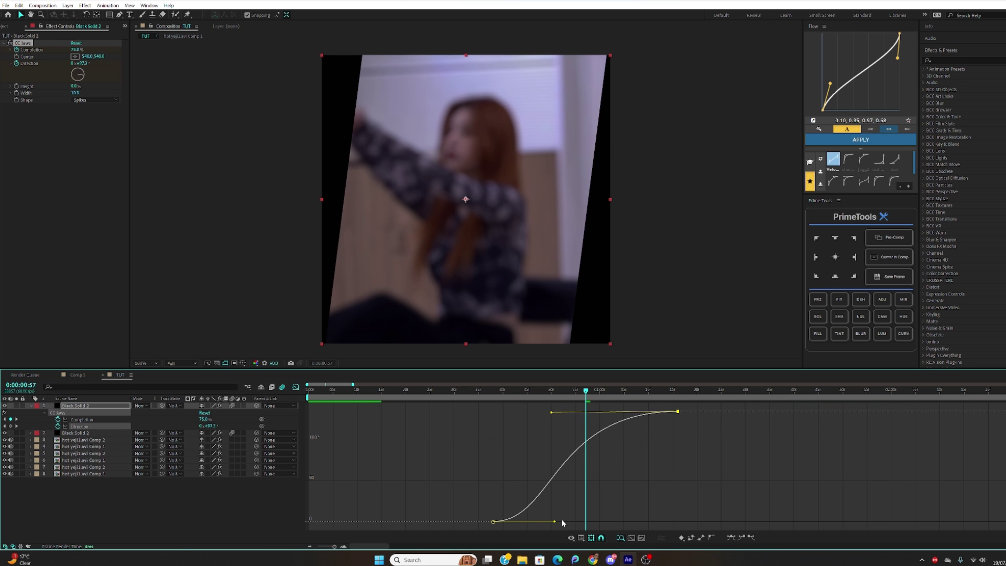
left_click_drag(554, 521, 624, 523)
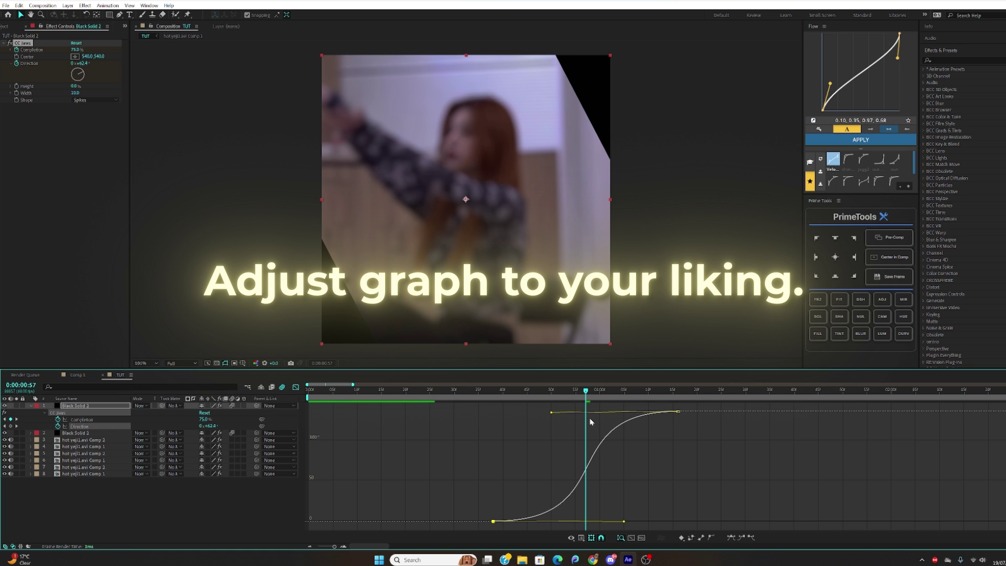
left_click(465, 392)
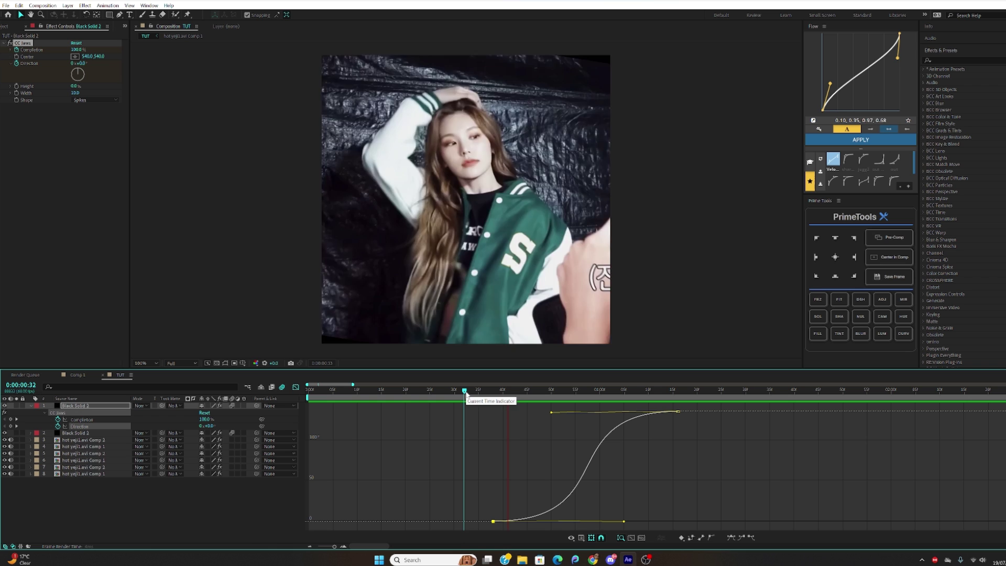
mouse_move(465, 393)
left_mouse_down()
mouse_move(445, 394)
mouse_move(578, 415)
mouse_move(468, 392)
mouse_move(494, 396)
mouse_move(484, 395)
left_mouse_up()
key("space")
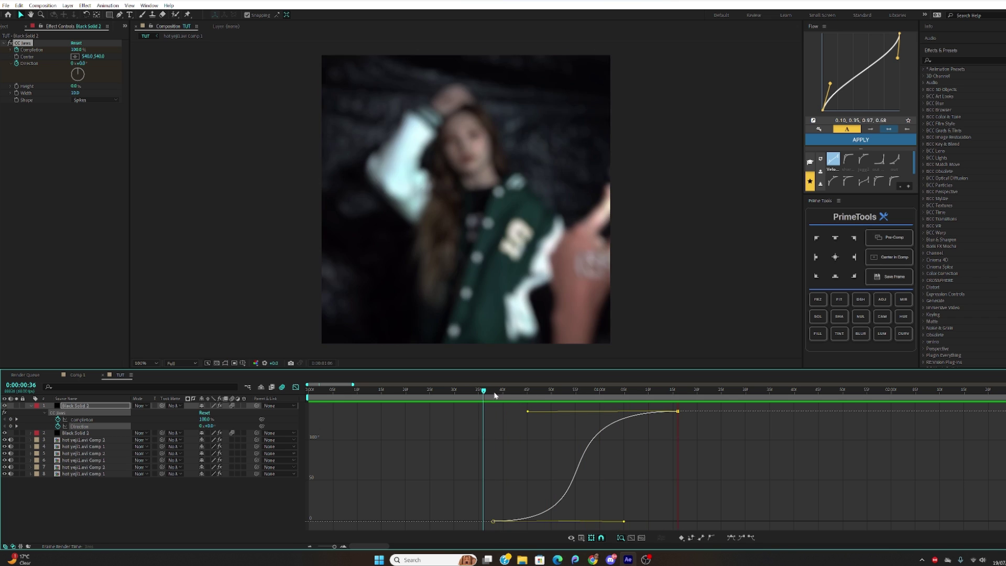
left_click(296, 387)
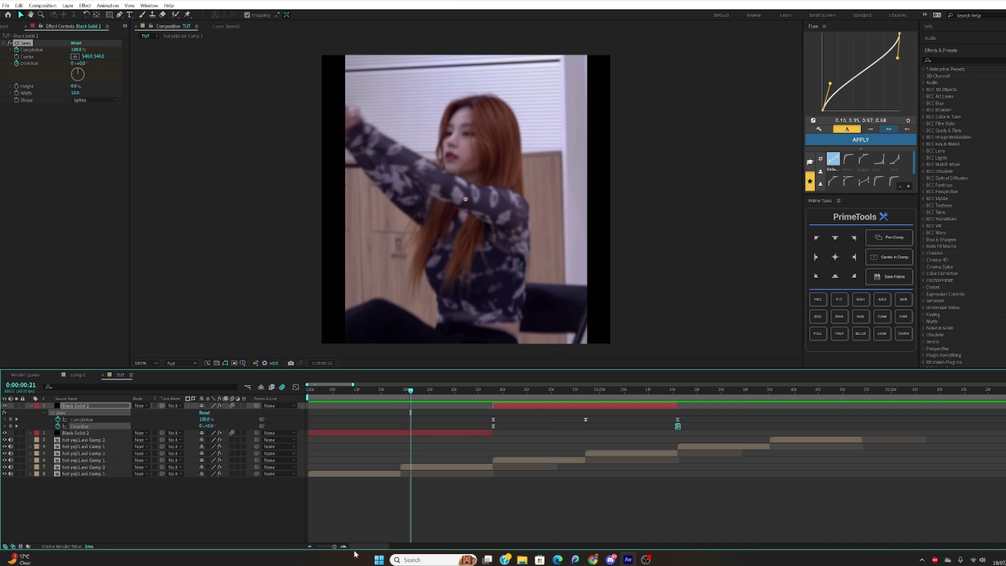
left_click(329, 547)
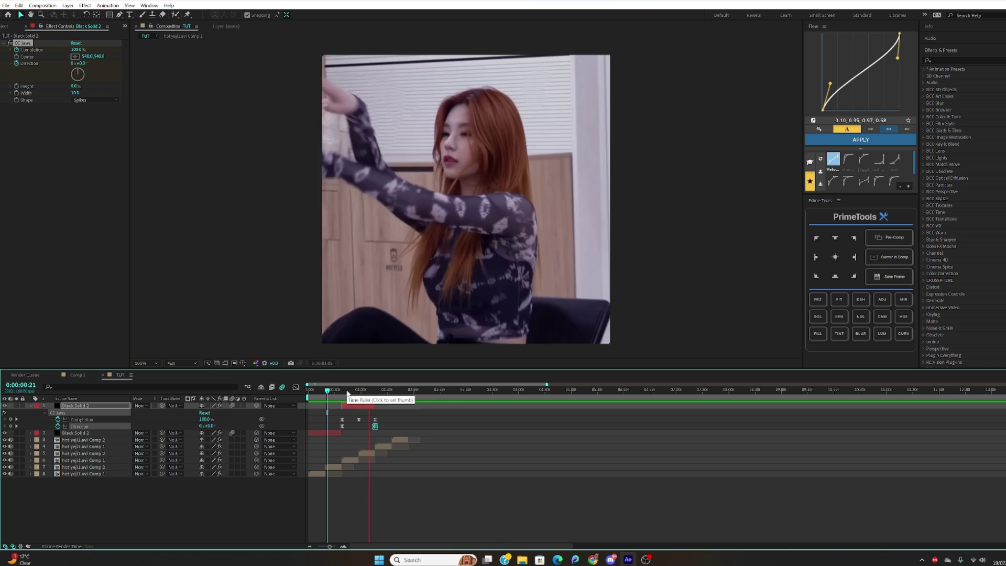
left_click_drag(348, 386, 303, 398)
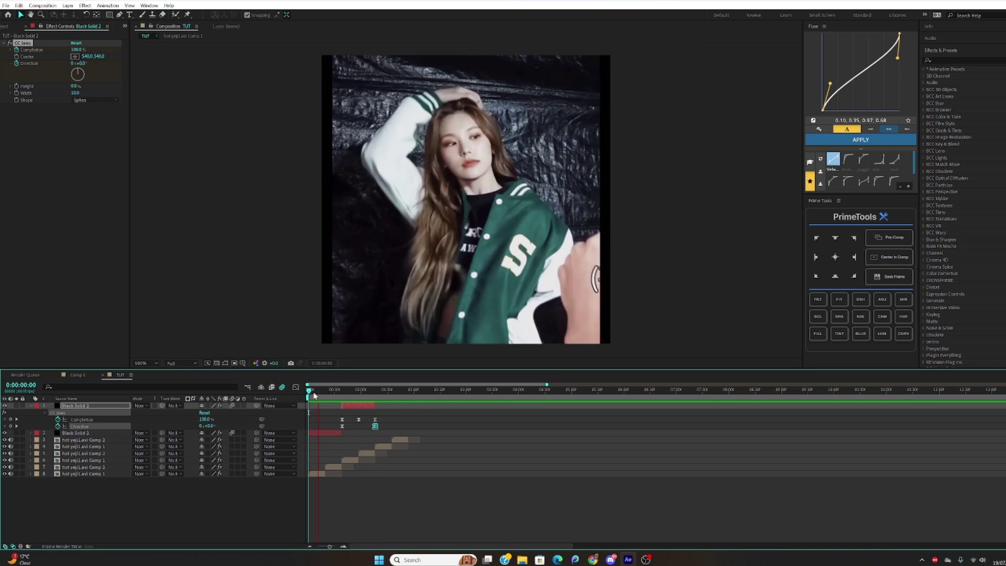
left_click_drag(314, 395, 375, 395)
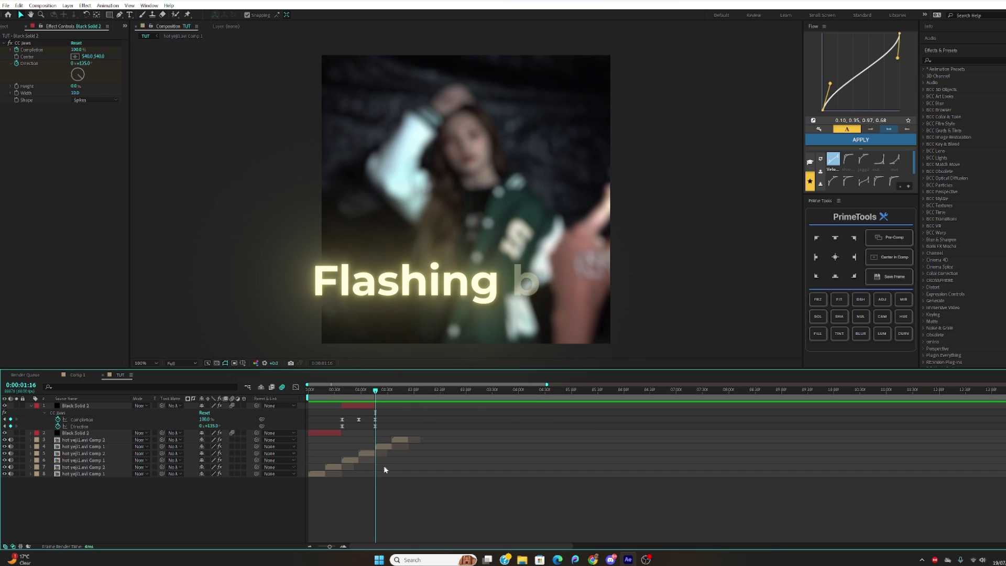
- Duplicate the jaws border solid and move the copy to start at the next clip cut
left_click(319, 434)
key("ctrl+d")
key("ctrl+shift+]")
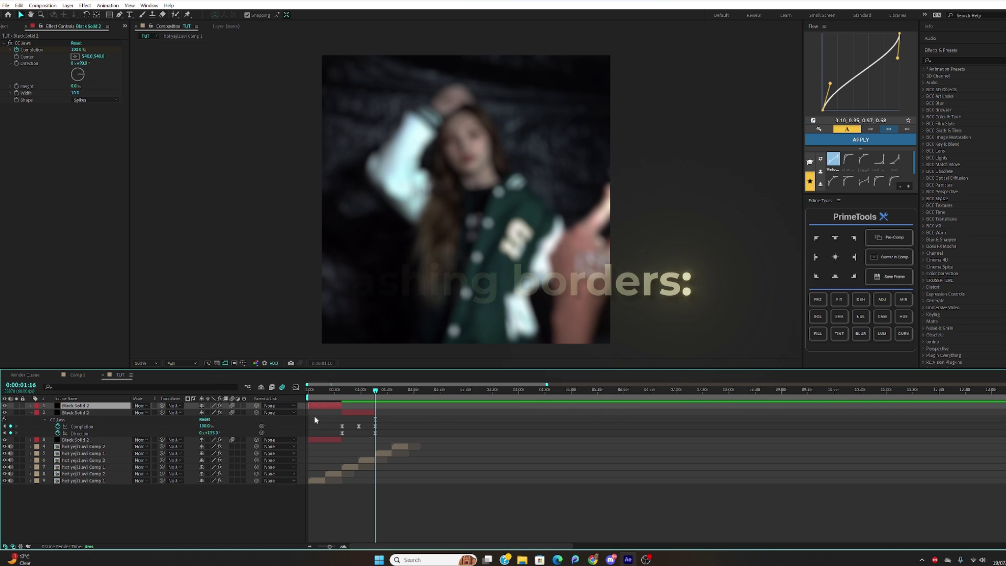
left_click_drag(320, 405, 394, 394)
key("u")
key("Page_Down")
key("Page_Down")
key("Page_Down")
key("Page_Down")
key("Page_Down")
key("Page_Down")
key("Page_Down")
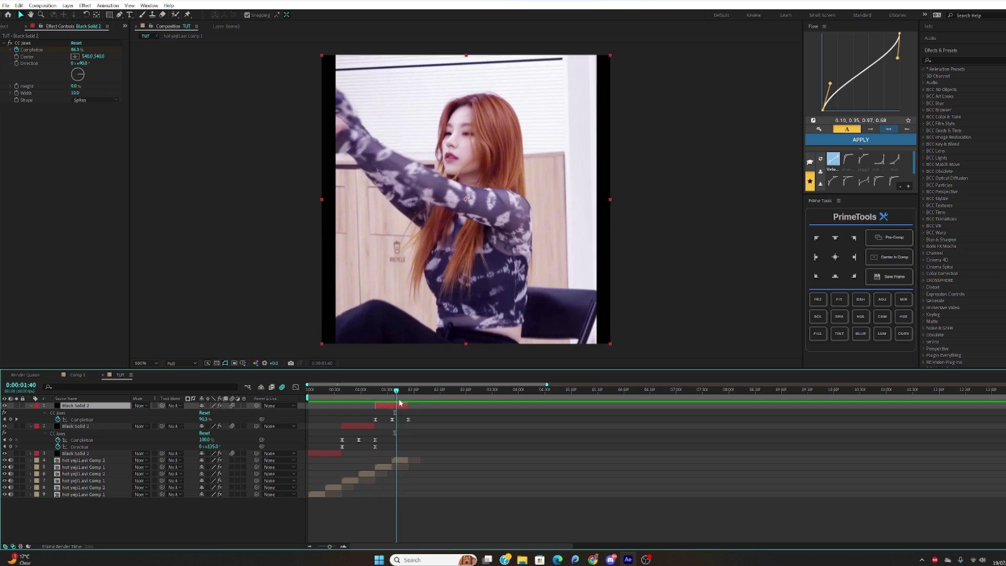
left_click(343, 545)
left_click(343, 545)
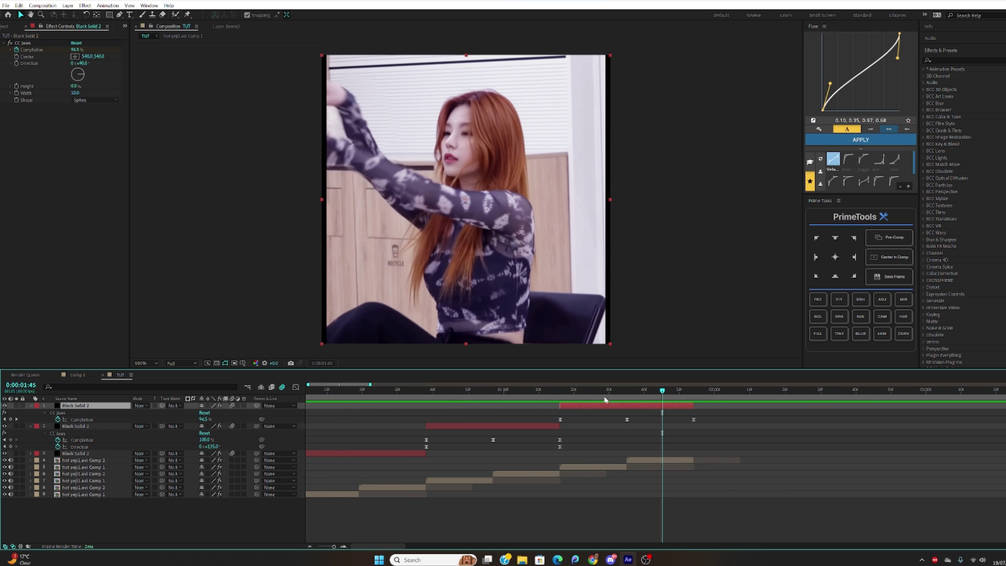
key("i")
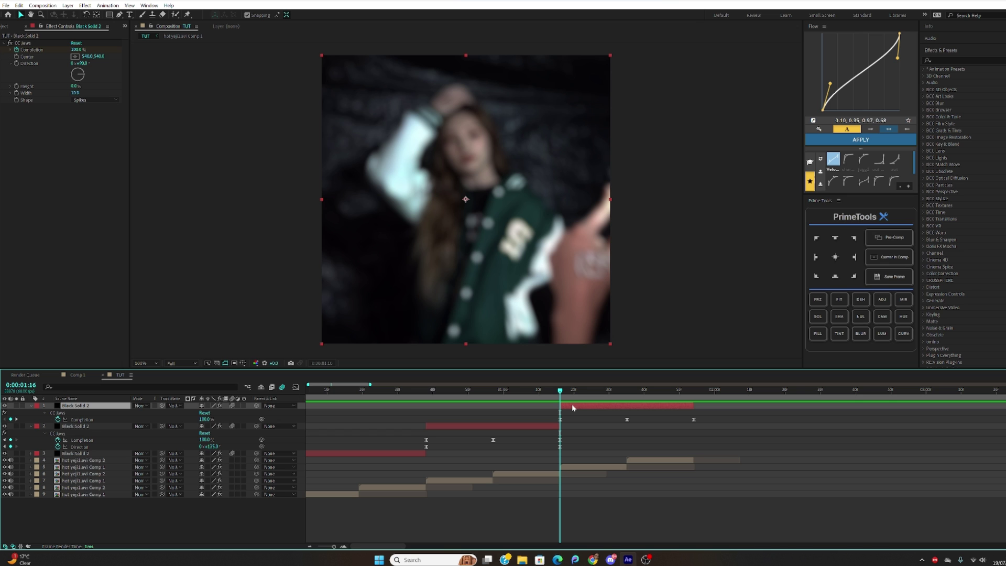
- Duplicate the border again and open its Solid Settings to recolor it cyan
key("ctrl+d")
key("Page_Down")
key("Page_Down")
key("Page_Down")
key("Page_Down")
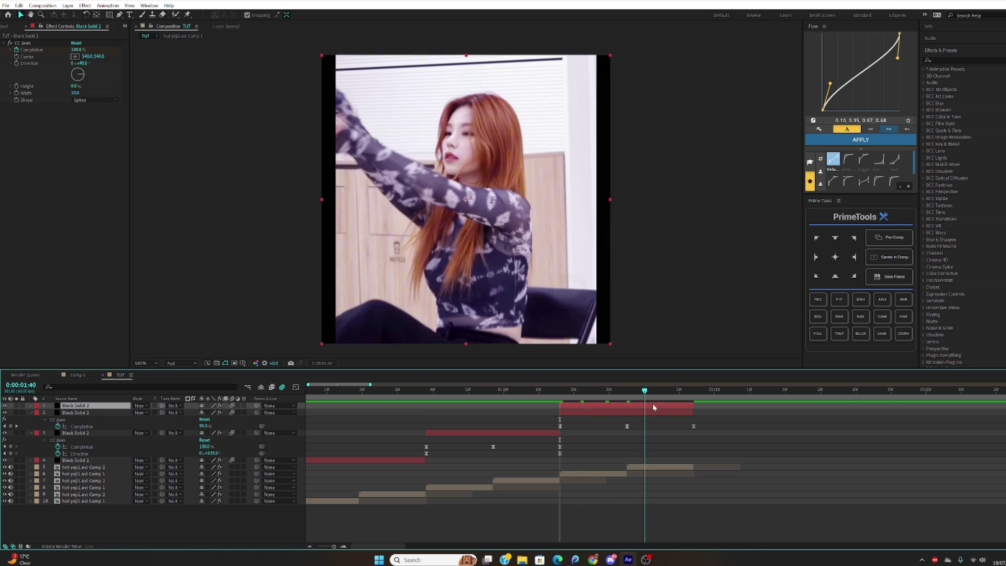
key("i")
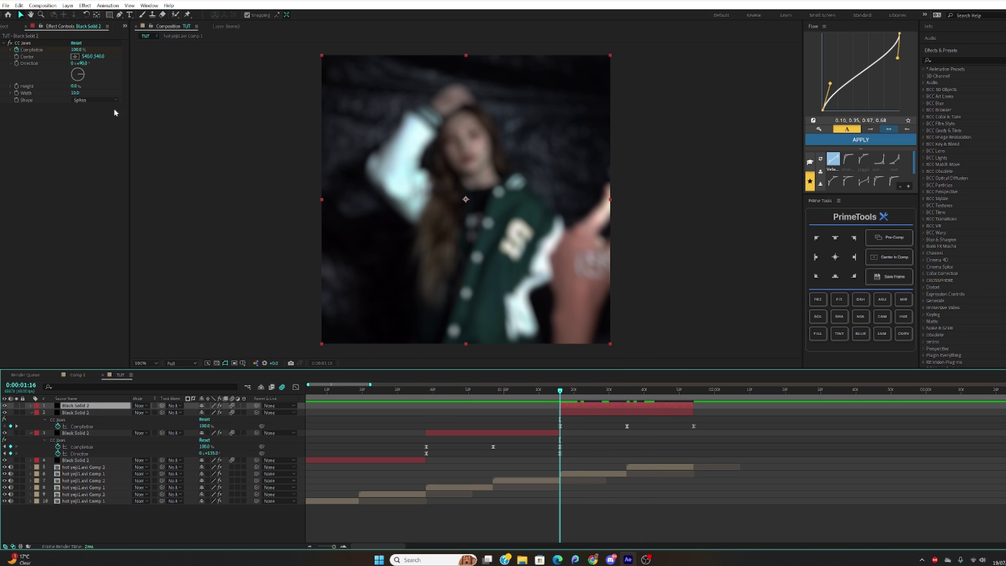
left_click(68, 5)
left_click(82, 25)
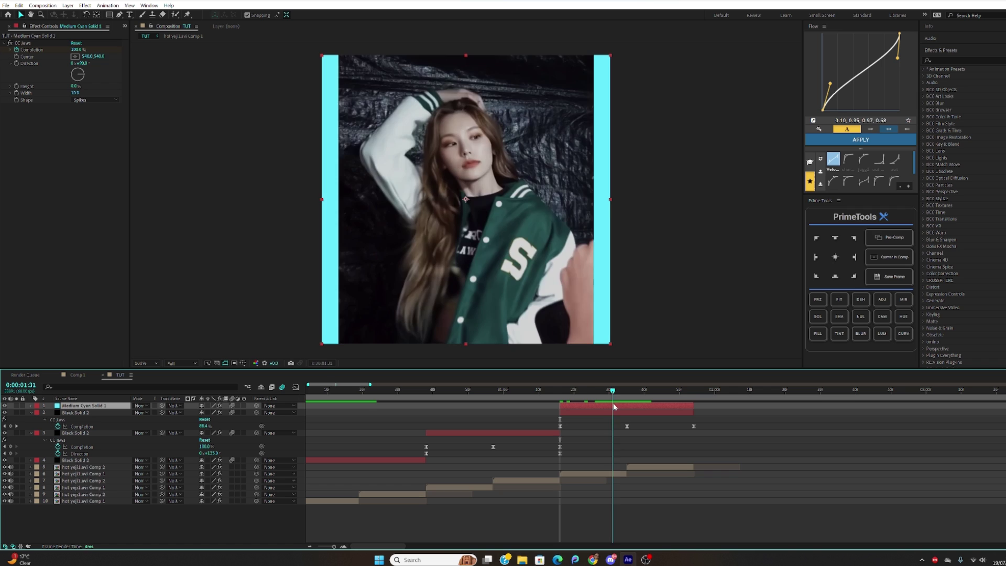
- Stop playback at the cyan border's first frame and reveal its Opacity property
key("space")
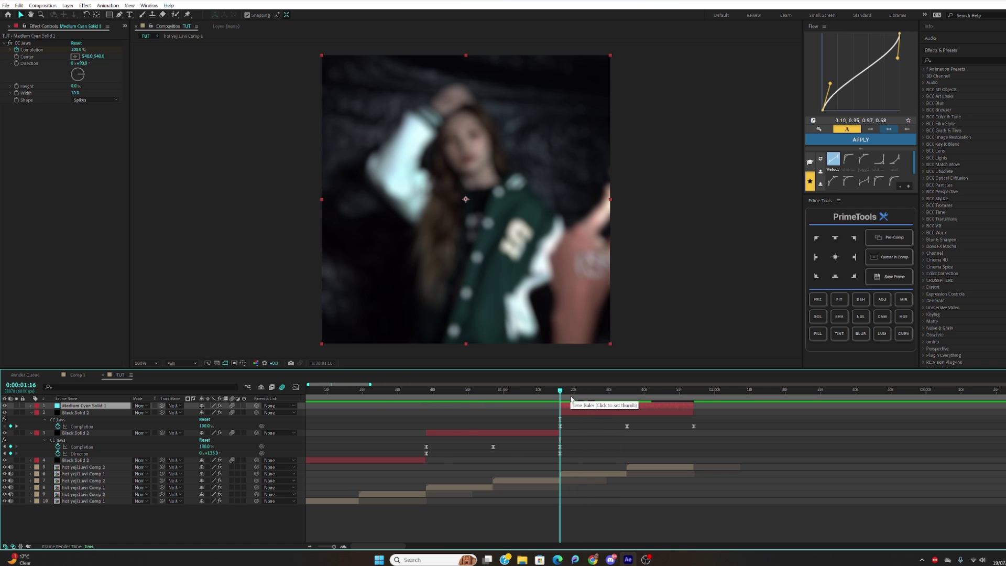
key("t")
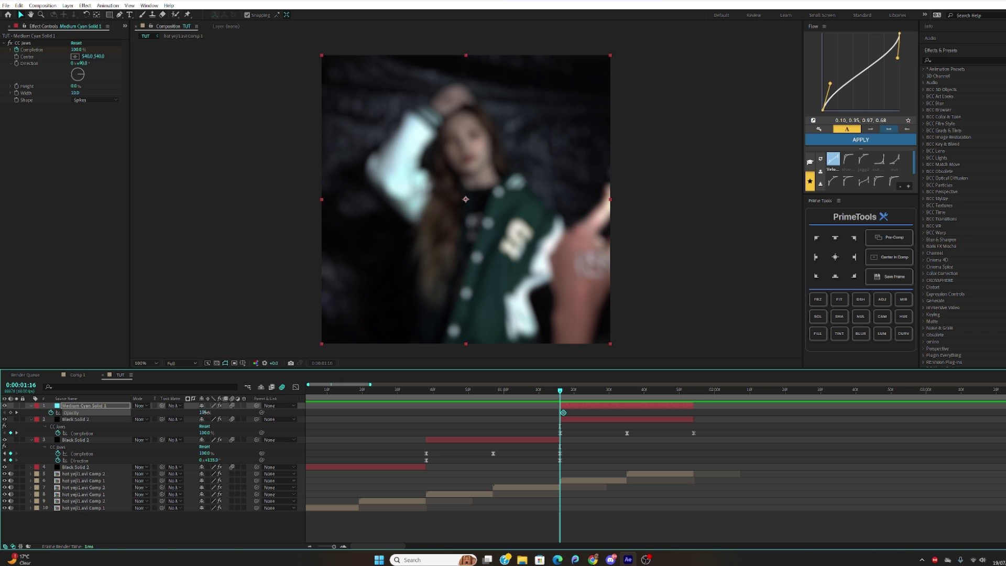
- Keyframe the cyan border's Opacity to 0% a few frames later, nudge that key later, and preview
left_click_drag(204, 412, 124, 419)
key("space")
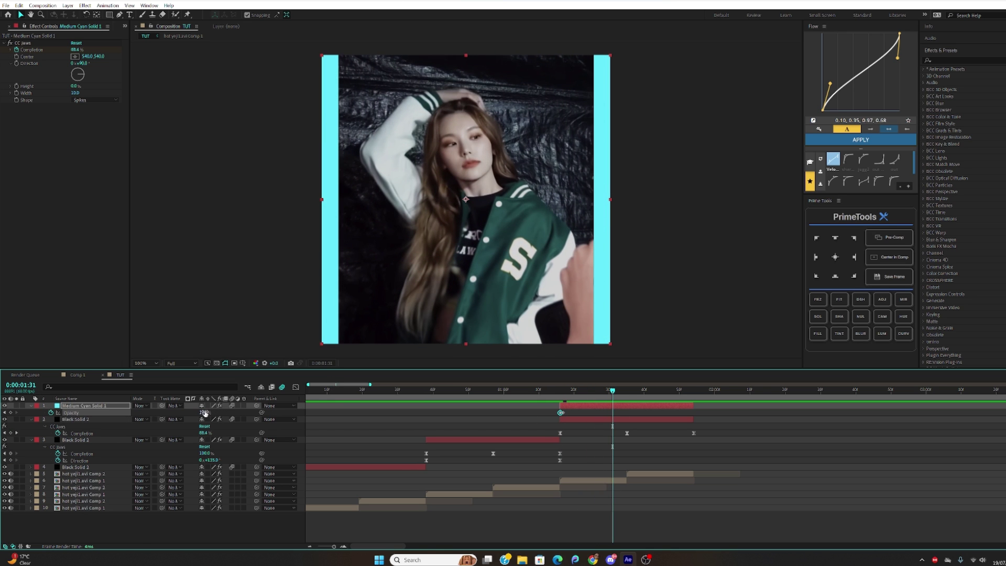
left_click_drag(202, 412, 149, 422)
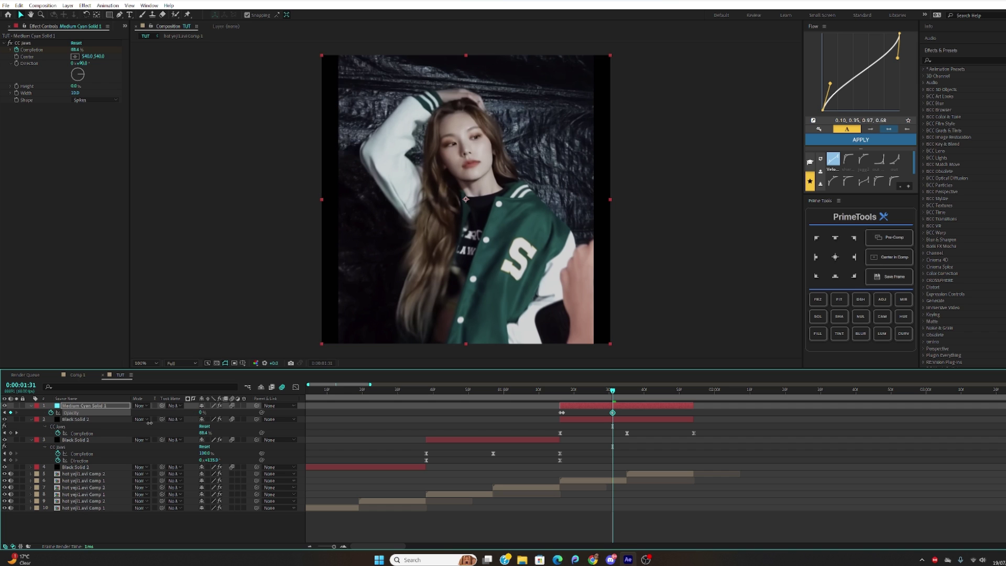
key("space")
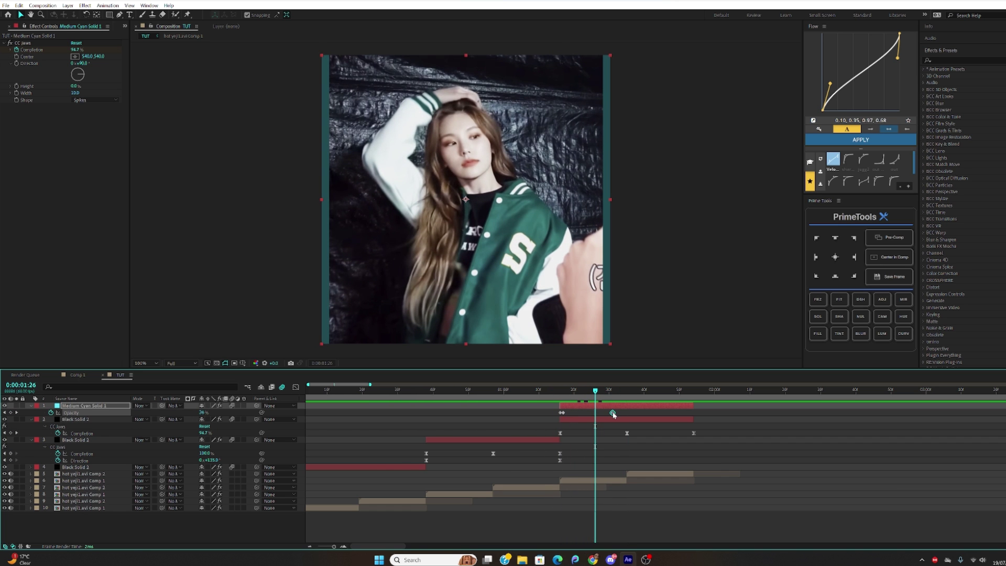
left_click_drag(613, 414, 627, 414)
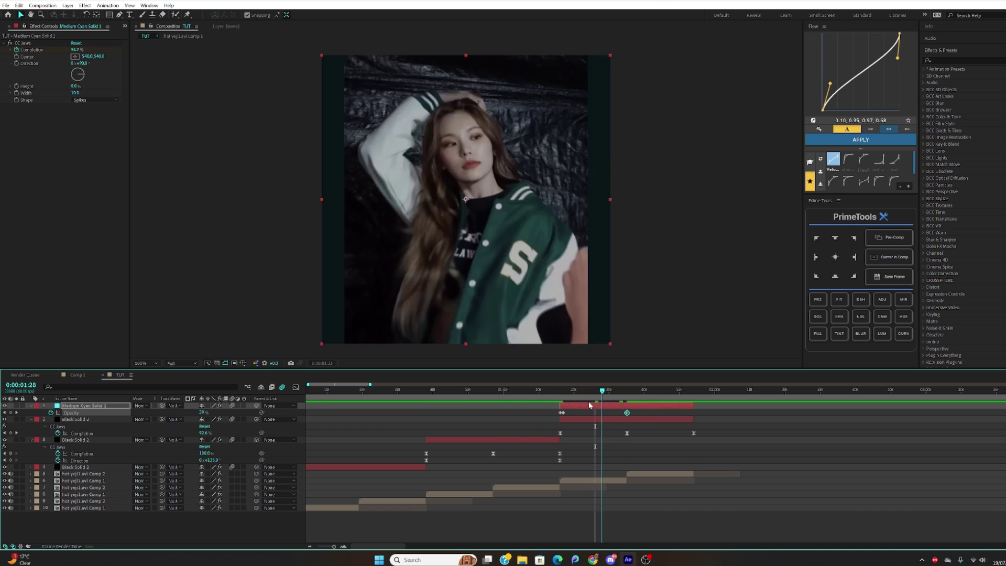
key("space")
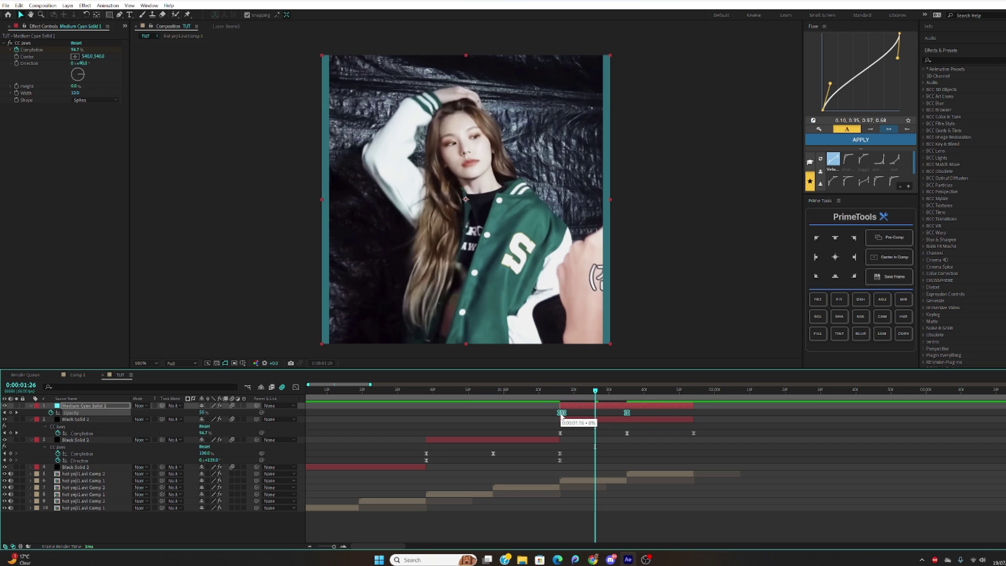
- Drag the Opacity peak's Bezier handle down-left so the flash drops off sharply, then preview
left_click(295, 387)
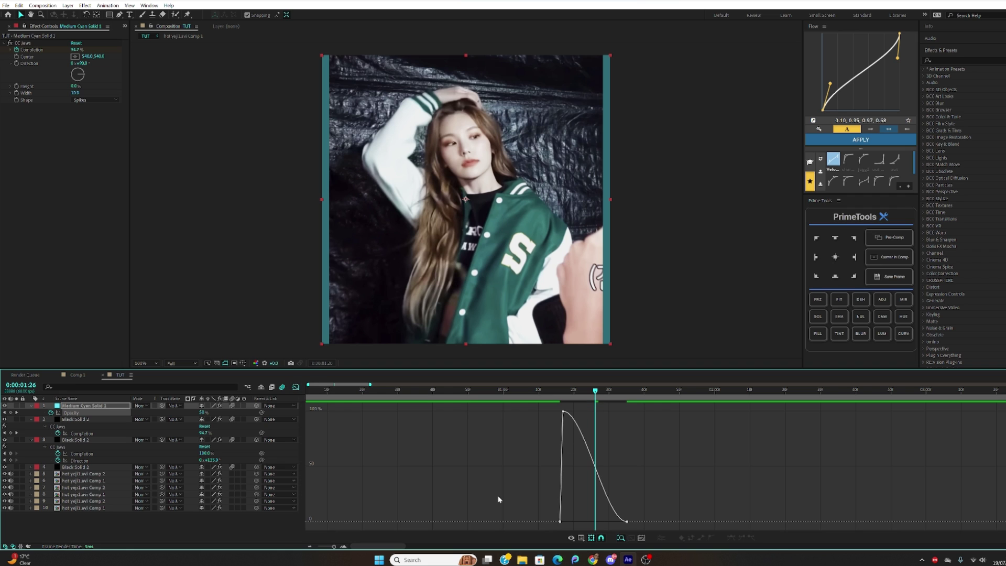
left_click_drag(586, 512, 631, 525)
left_click_drag(330, 549, 336, 547)
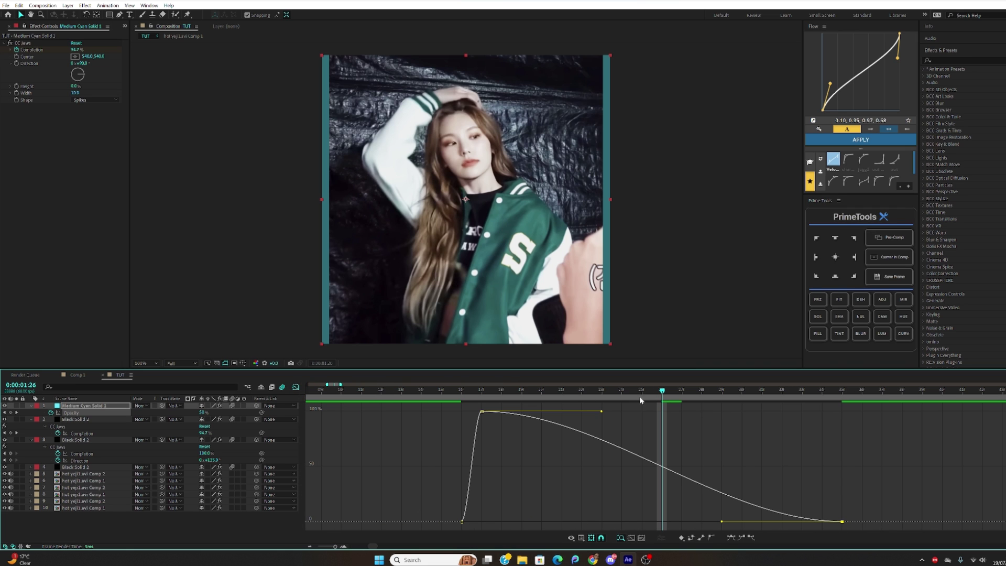
left_click_drag(602, 412, 482, 445)
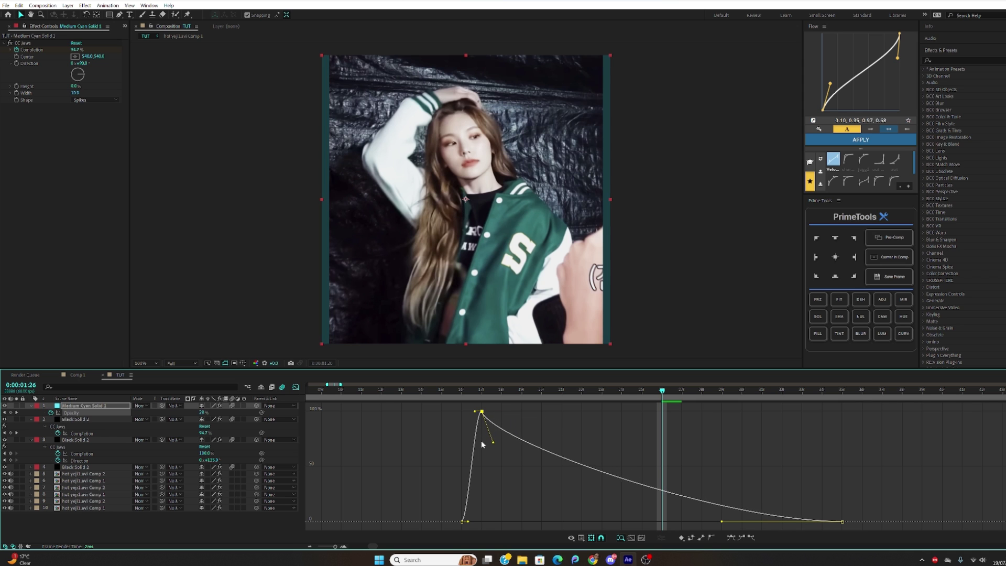
key("space")
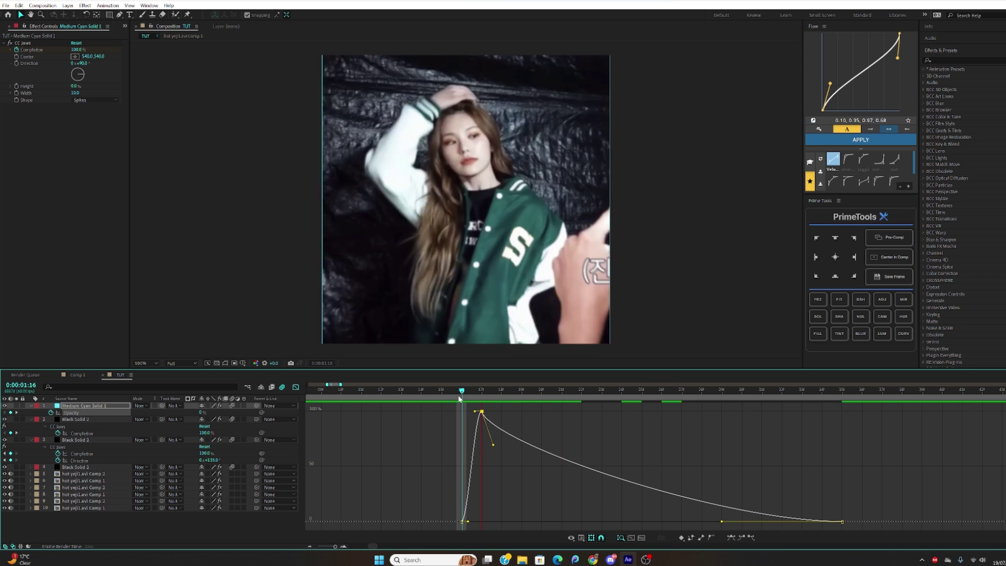
left_click(296, 388)
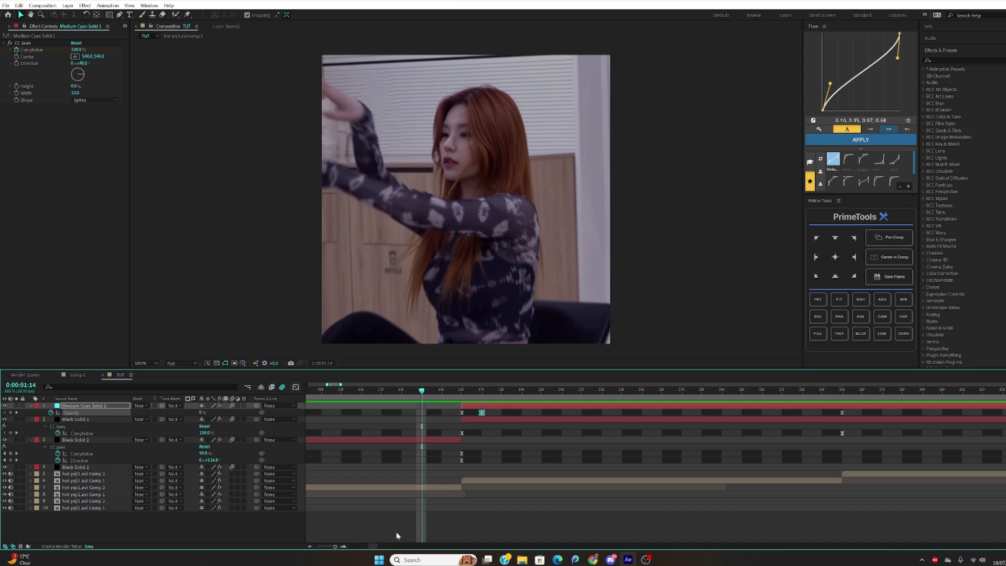
left_click_drag(338, 546, 331, 547)
mouse_move(401, 393)
left_mouse_down()
mouse_move(388, 397)
mouse_move(414, 396)
left_mouse_up()
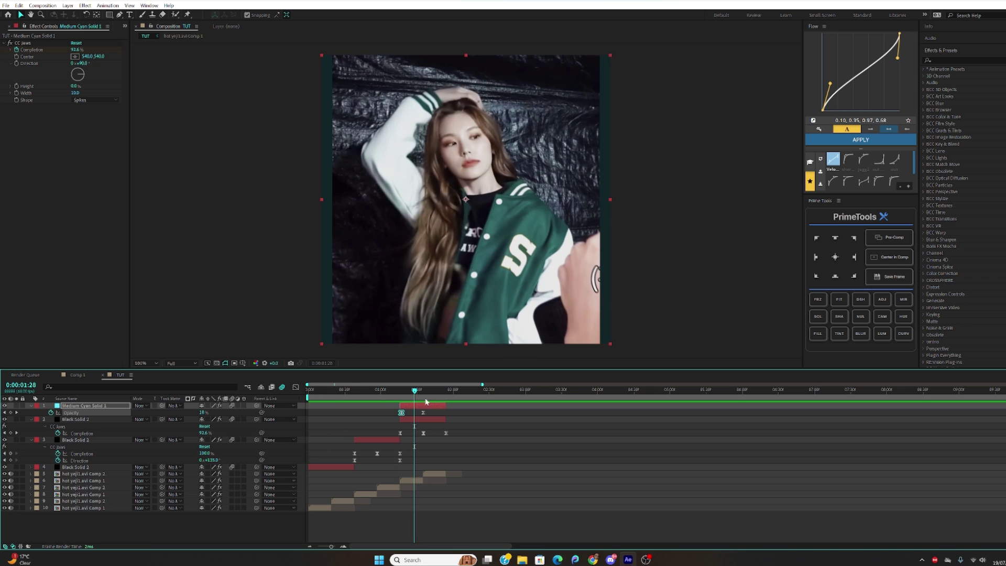